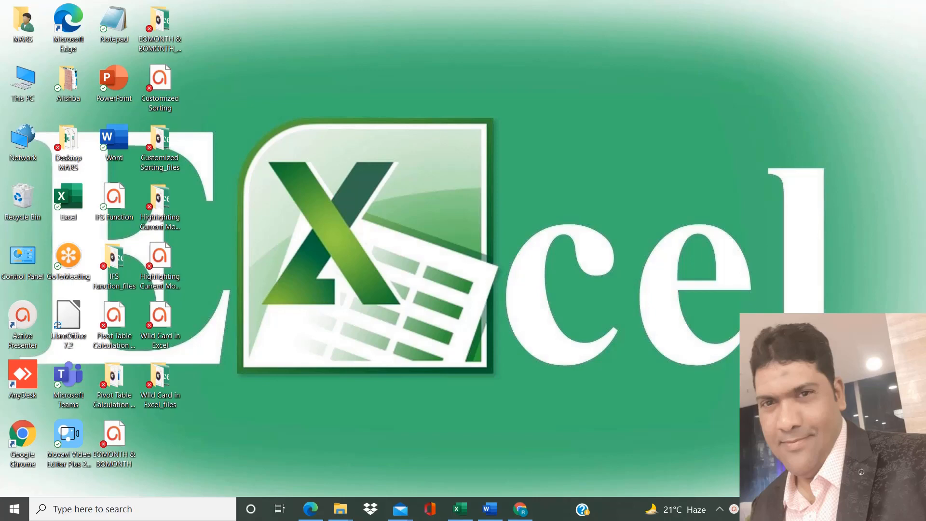
Switch to the Excel employee workbook and hide rows 5 to 94 on the Master Sheet
left_click(462, 510)
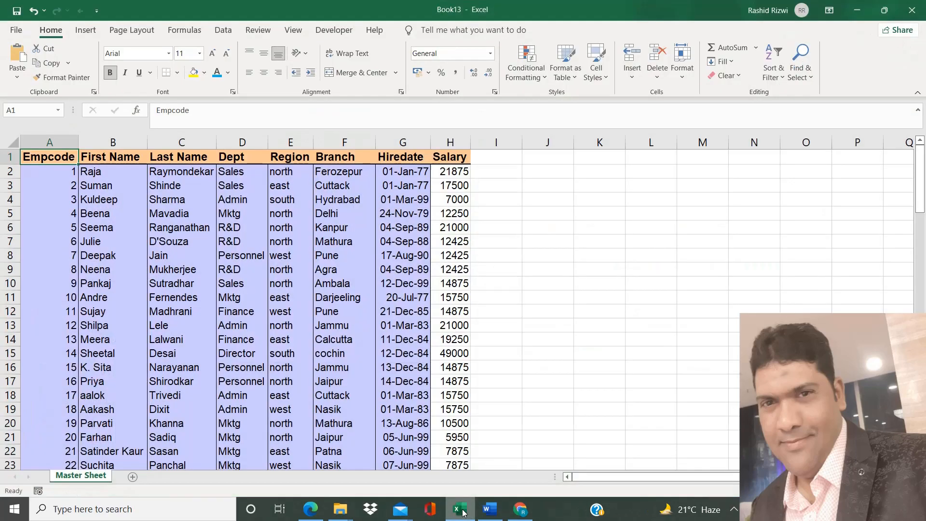
left_click(393, 242)
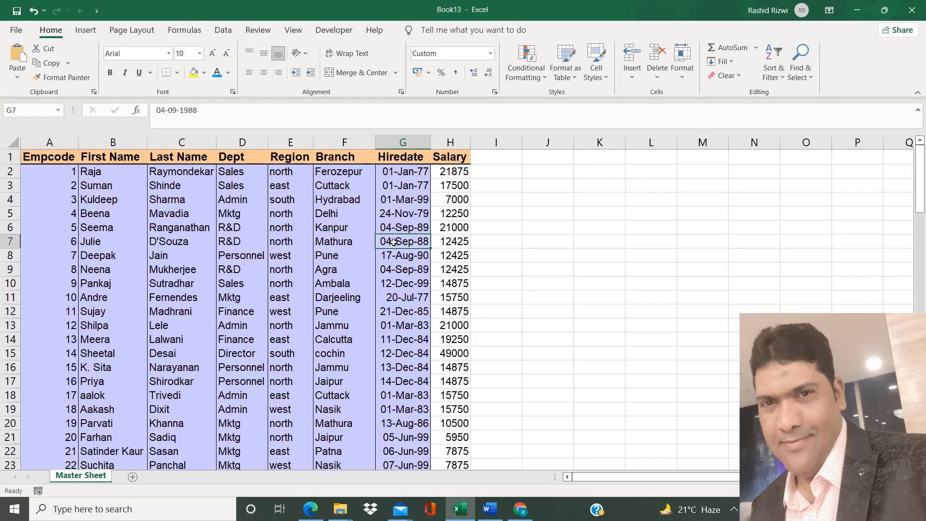
left_click(10, 214)
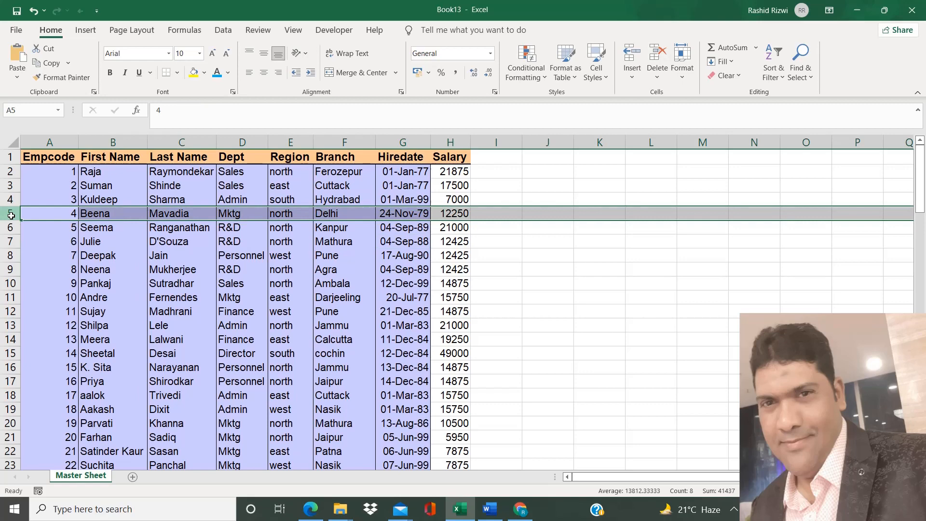
left_click_drag(11, 215, 9, 352)
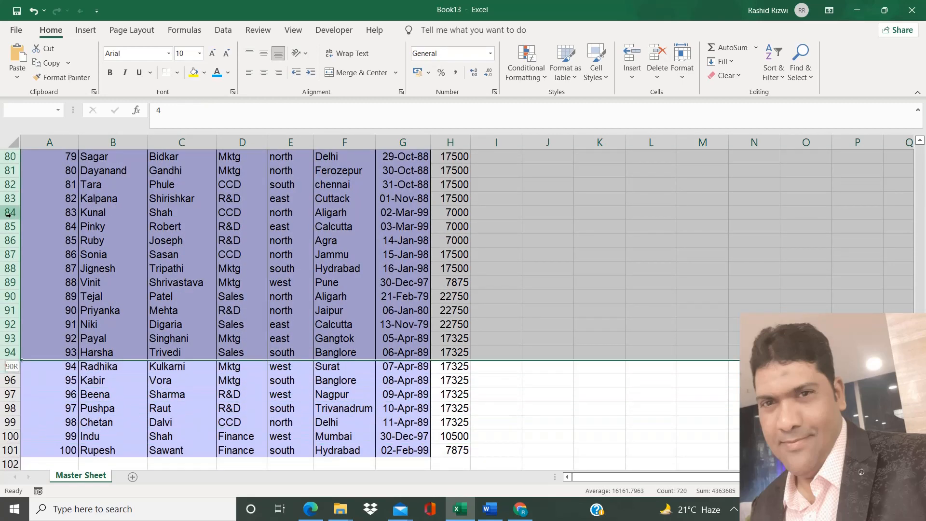
key("shift+Up")
key("shift+Down")
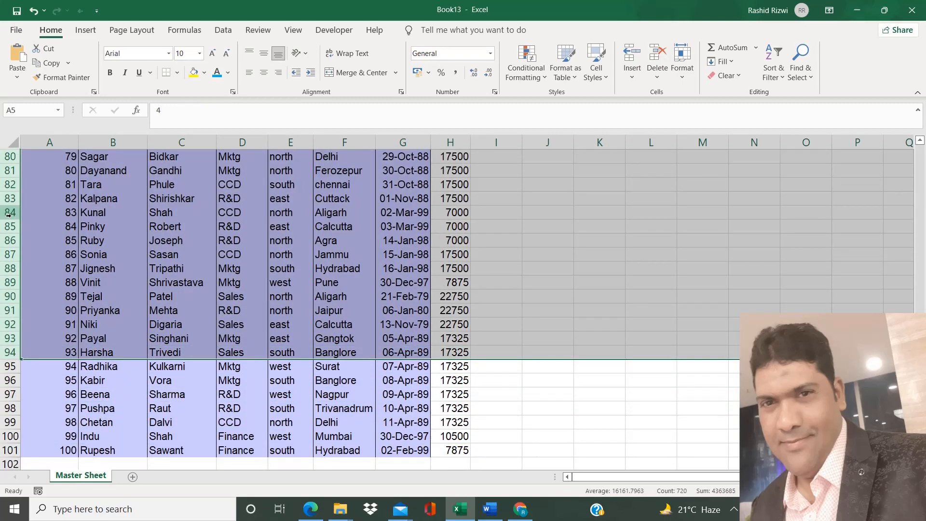
right_click(119, 212)
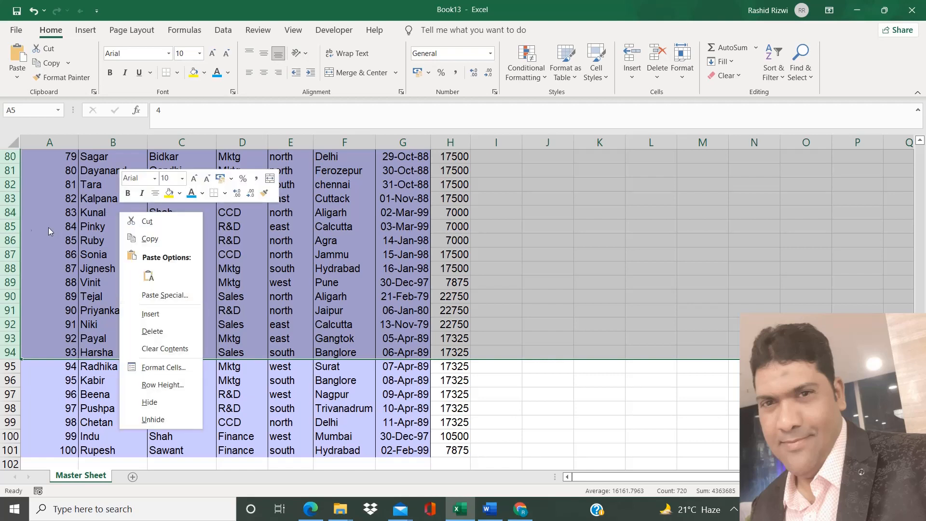
key("Escape")
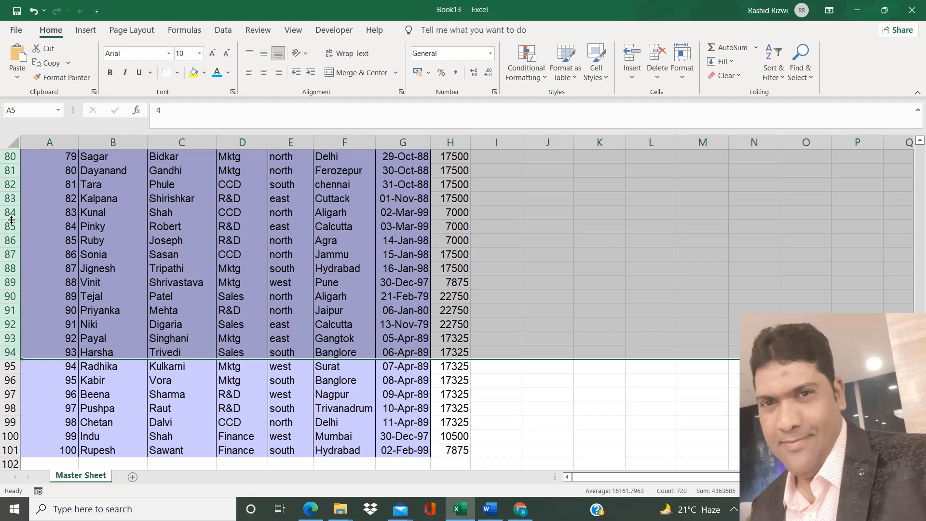
key("ctrl+9")
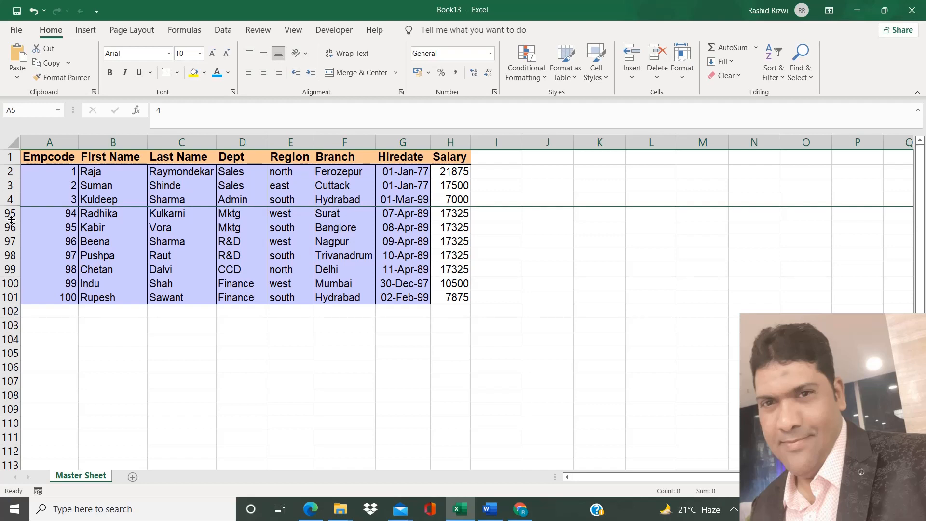
Enter the labels SUM, AVERAGE, MAX and MIN in cells C105 to C108 below the employee table
left_click(218, 357)
left_click(186, 348)
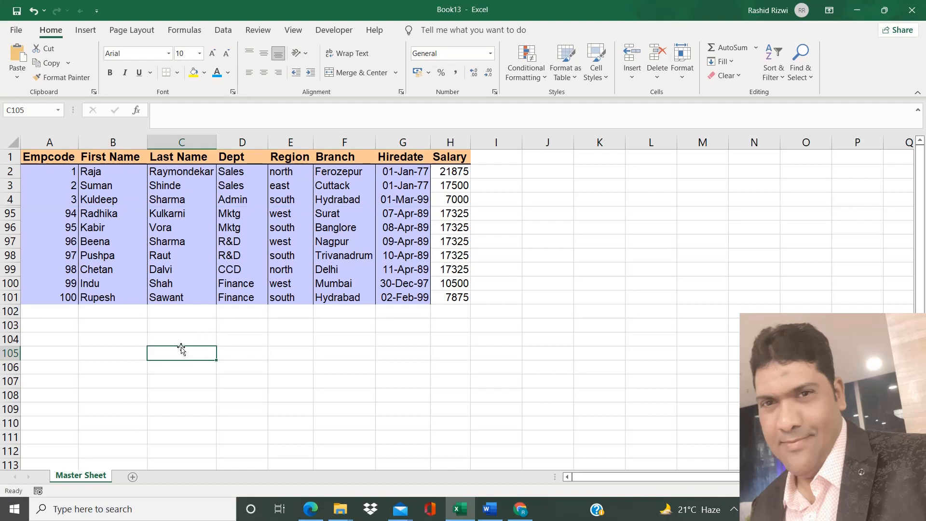
type("SUM")
key("Return")
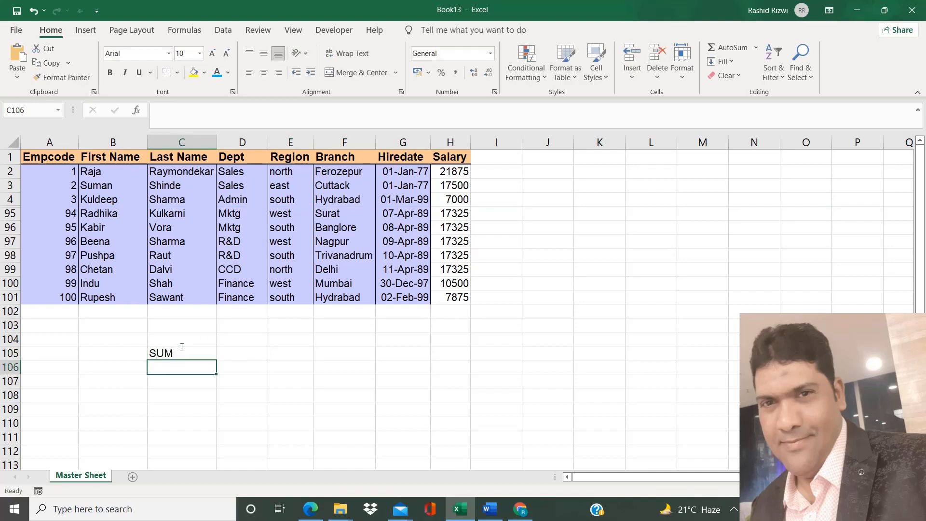
type("AVERAG")
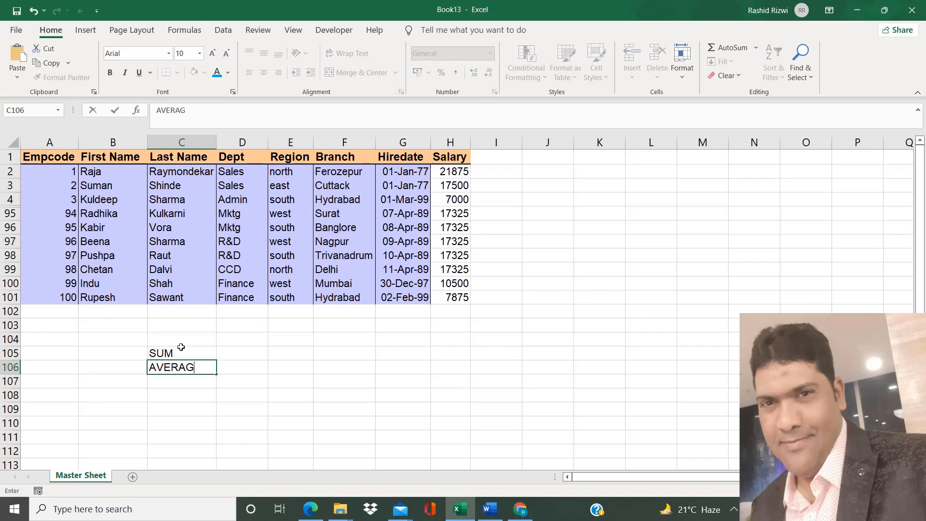
type("E")
key("Return")
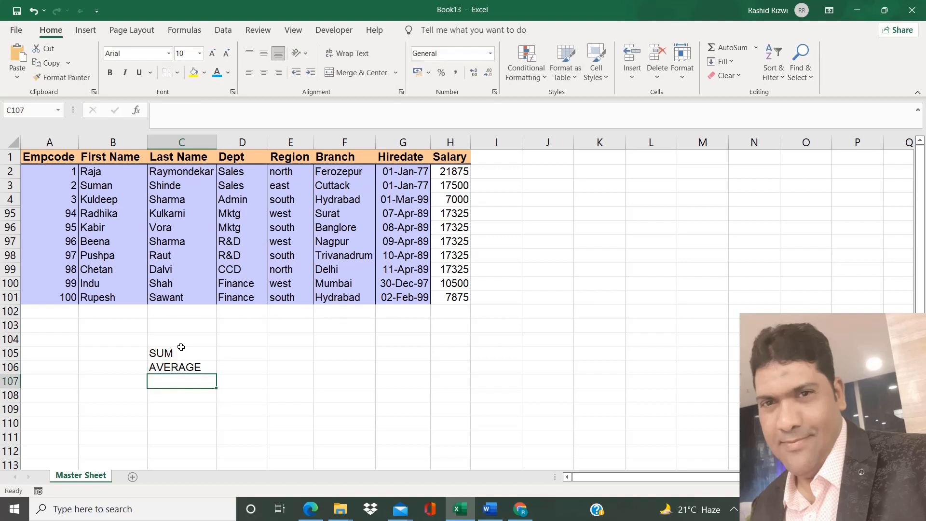
type("MAX")
key("Return")
type("MIN")
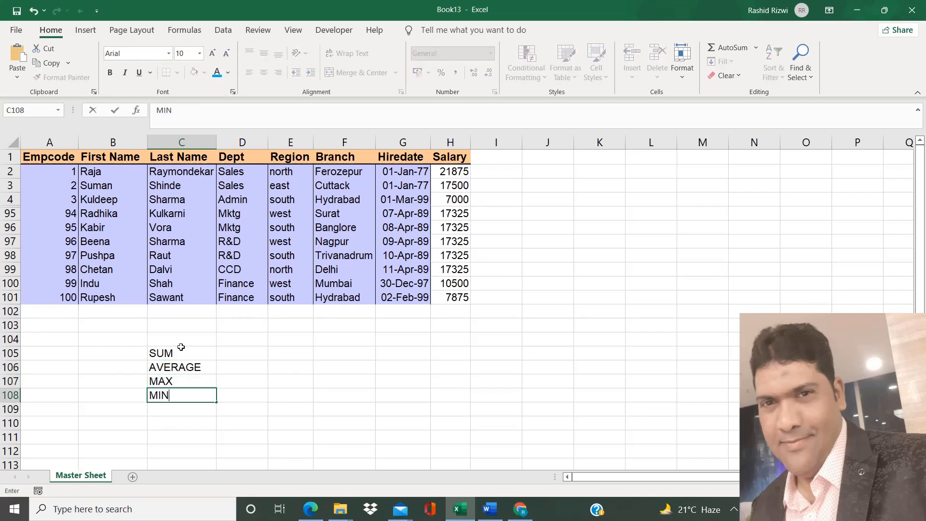
key("Return")
Copy the table header's formatting from B1 onto the labels in C105:C108 and apply all borders to C105:D108
left_click(109, 153)
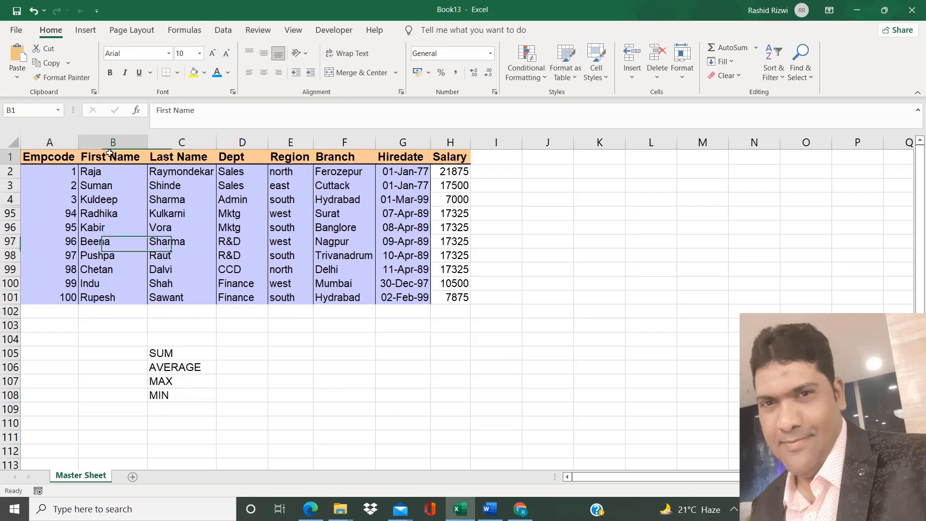
left_click(61, 77)
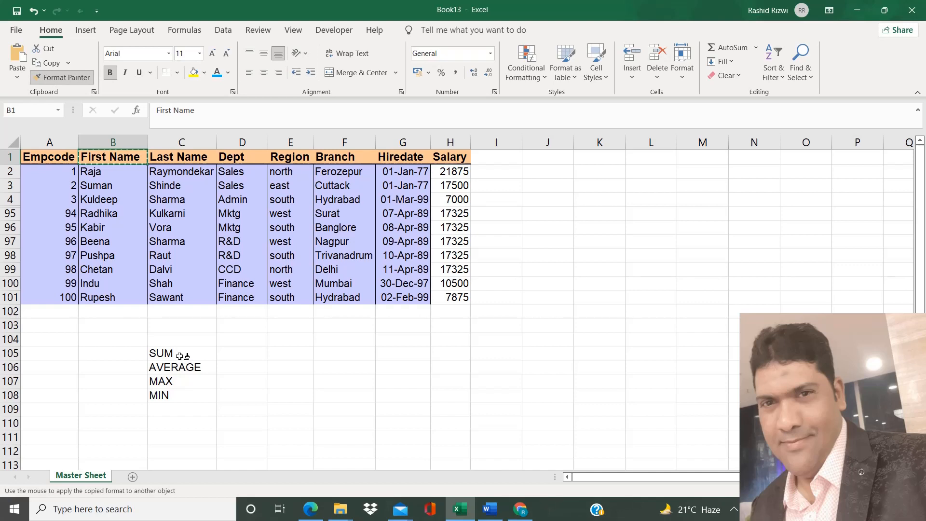
left_click_drag(182, 354, 182, 399)
left_click_drag(185, 357, 221, 398)
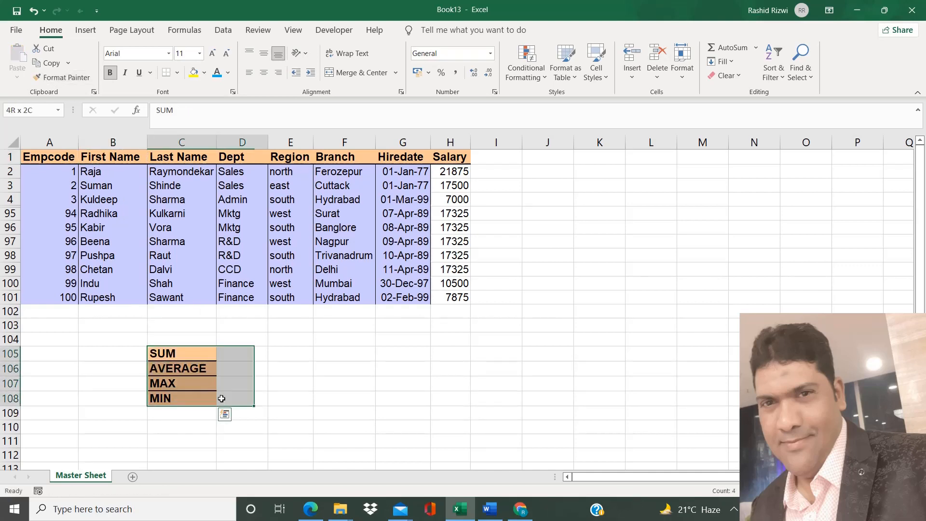
left_click(177, 76)
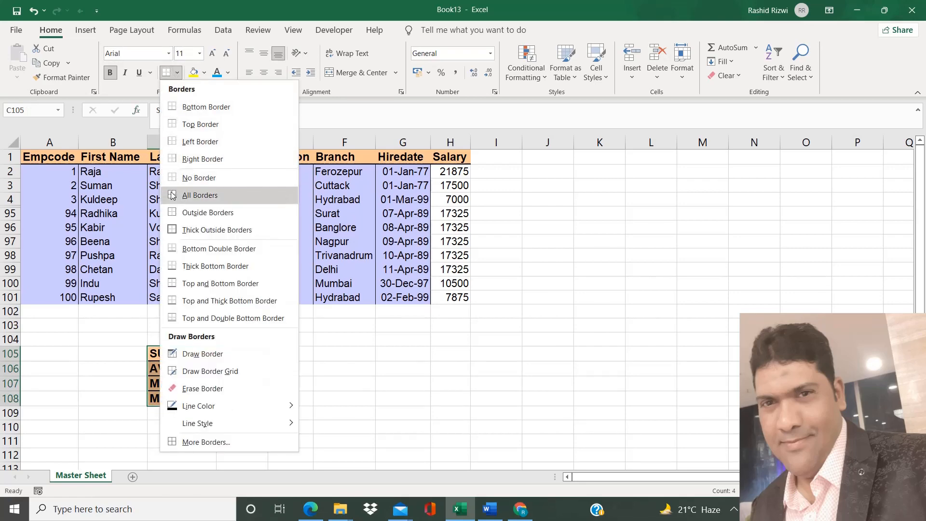
left_click(172, 195)
Total the Salary column in D105 with the formula =SUM(H2:H101)
left_click(243, 357)
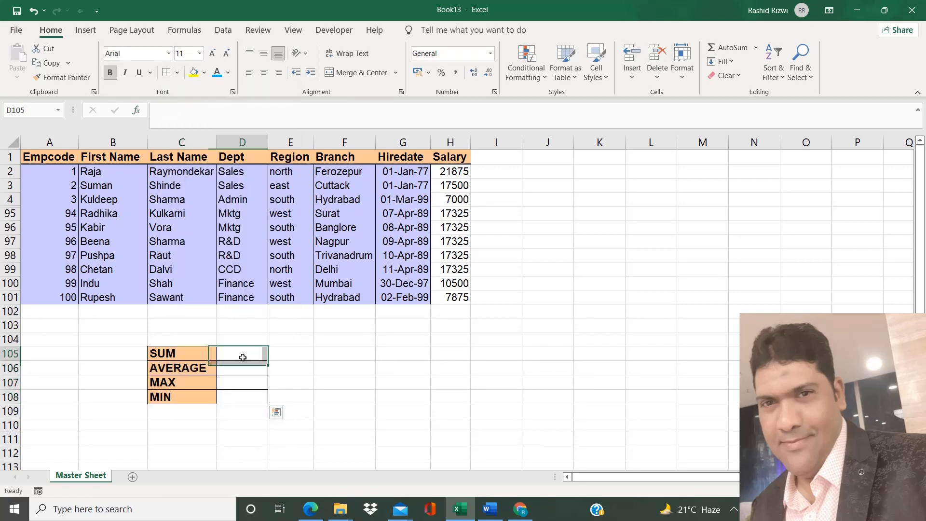
type("=SUM")
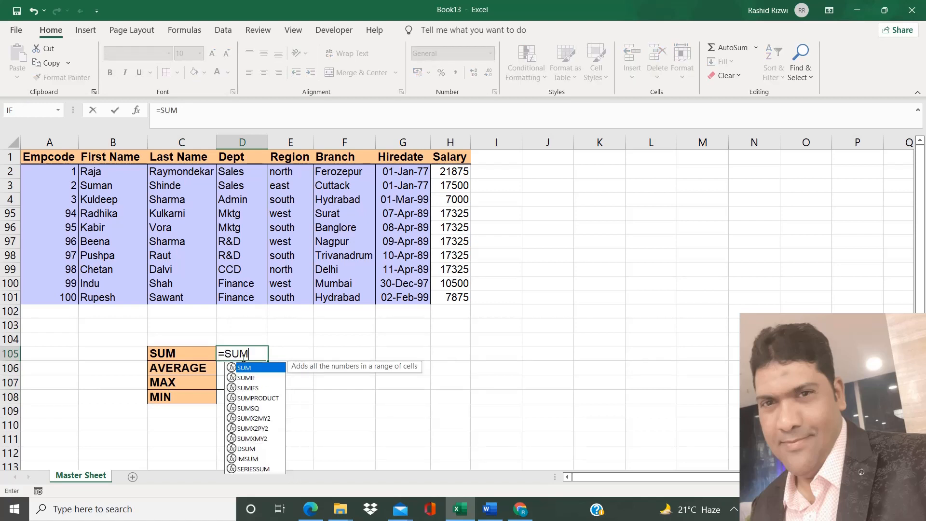
type("(")
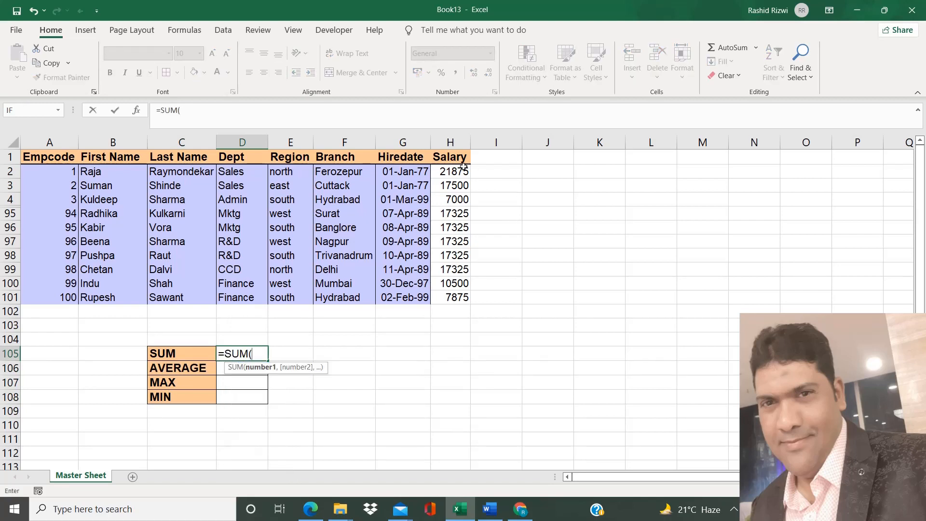
left_click_drag(453, 173, 449, 295)
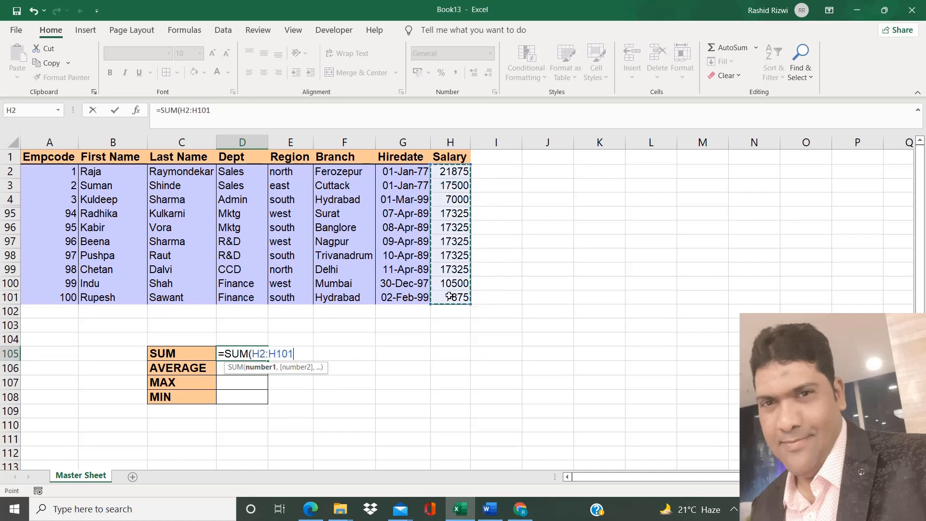
type(")")
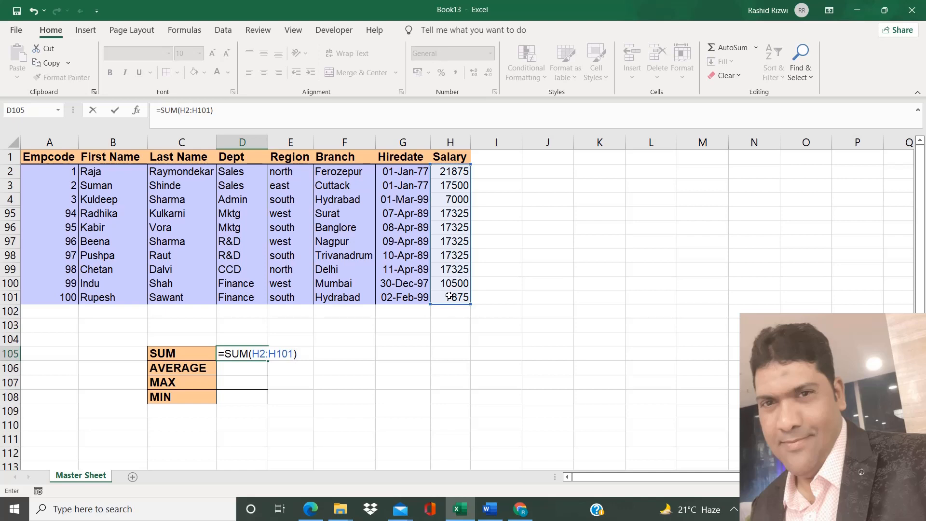
key("Return")
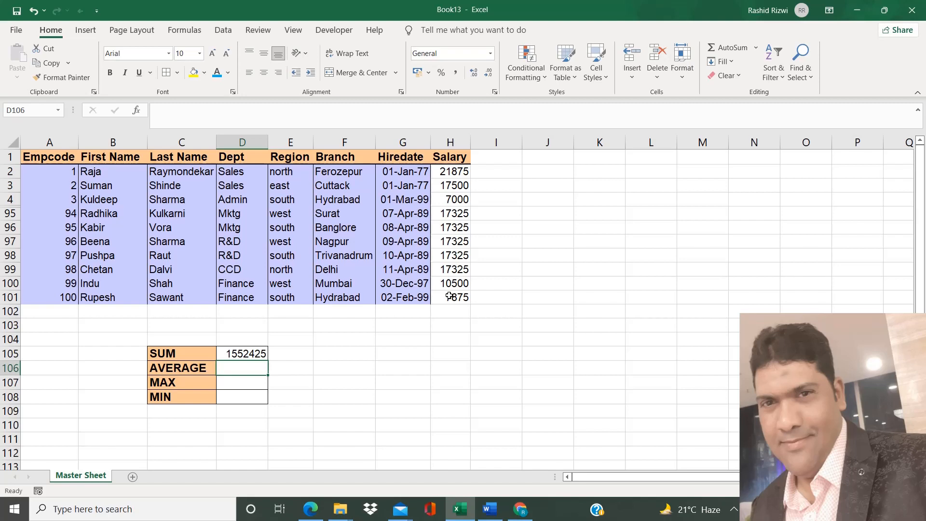
key("Up")
key("Right")
type("=s")
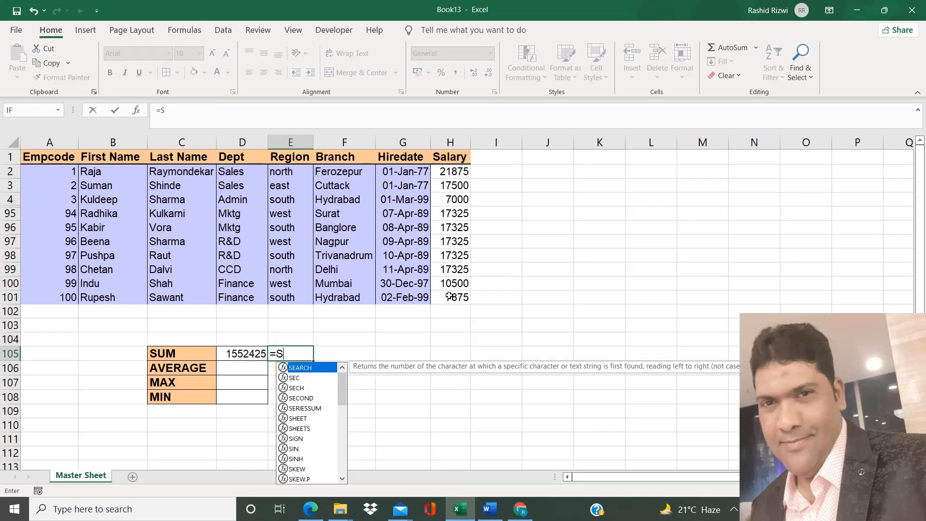
key("BackSpace")
type("SUM")
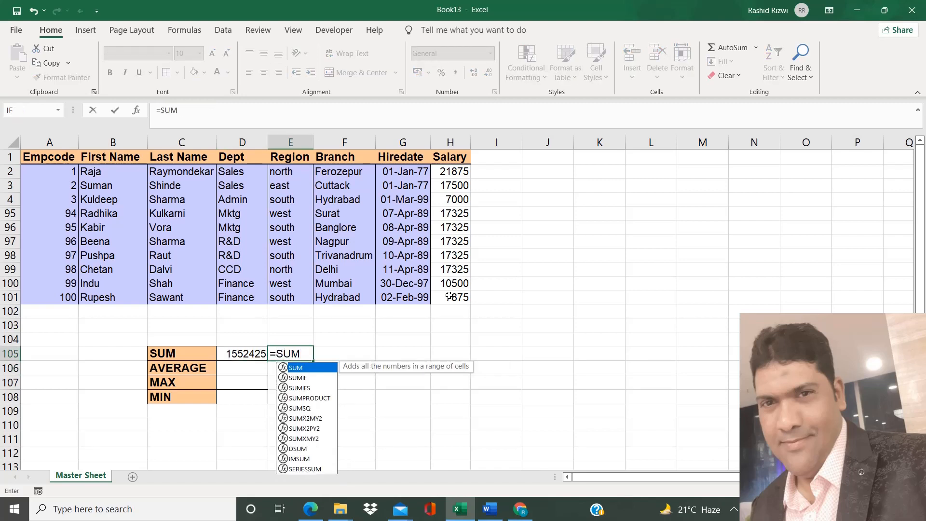
type("(")
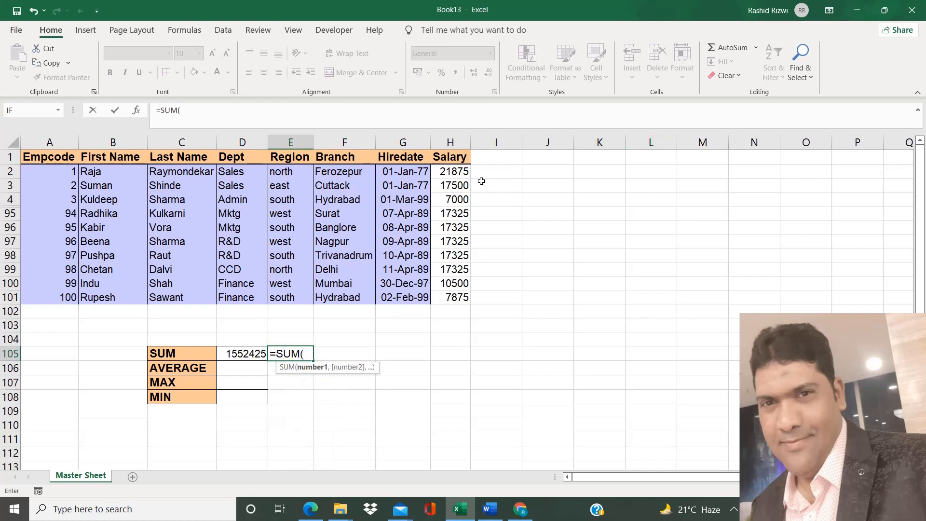
left_click(464, 172)
type(",")
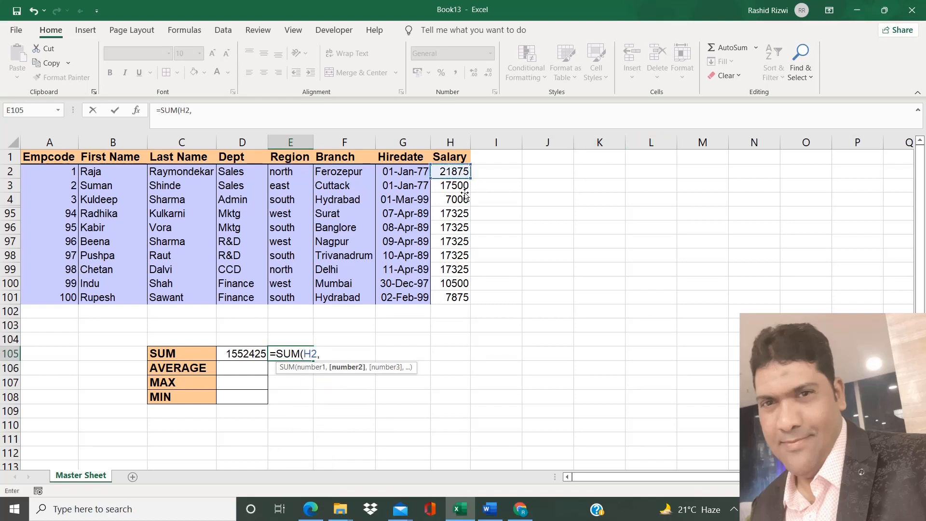
left_click(457, 186)
type(",")
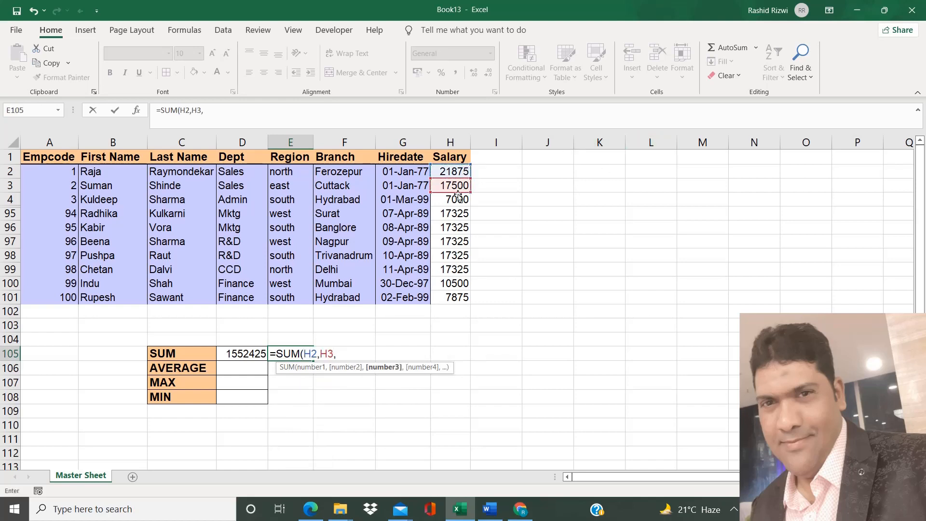
left_click(453, 200)
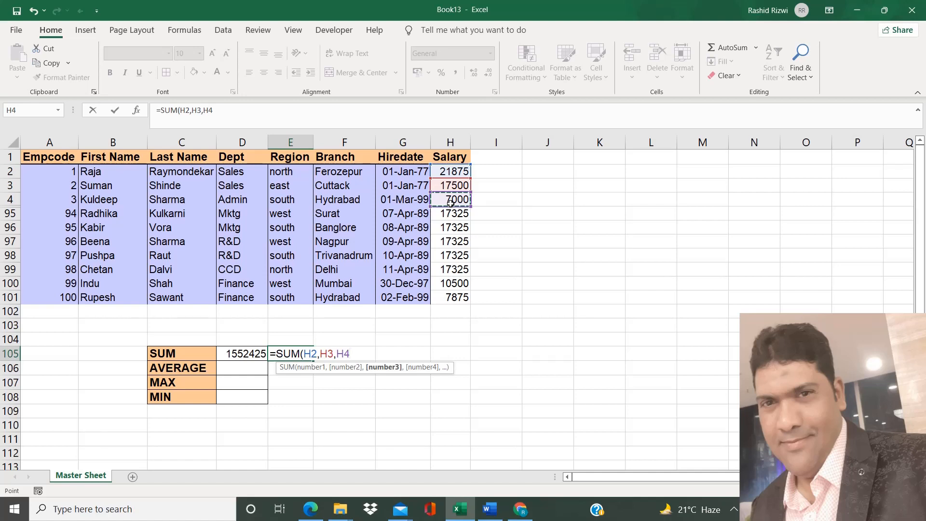
key("Escape")
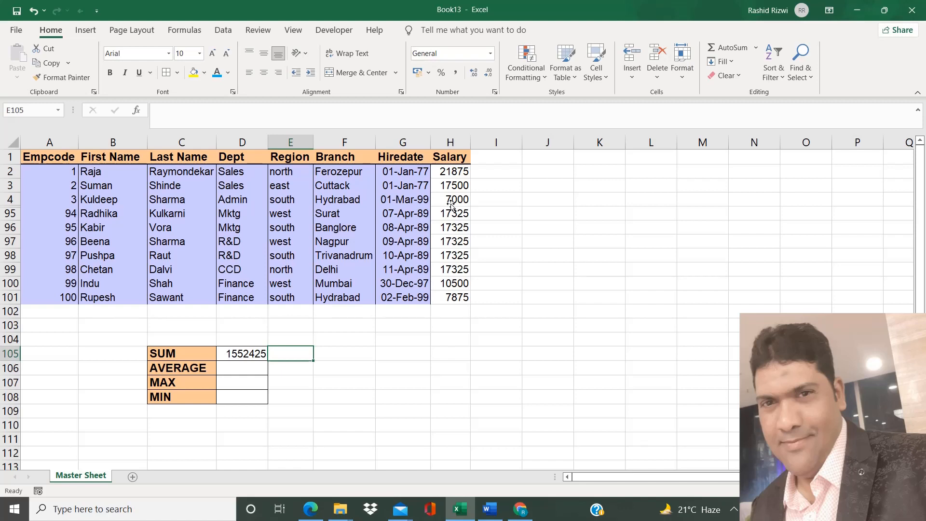
Start a SUBTOTAL formula in D105 in place of the SUM and open the function's help article from its arguments dialog
key("Left")
type("=S")
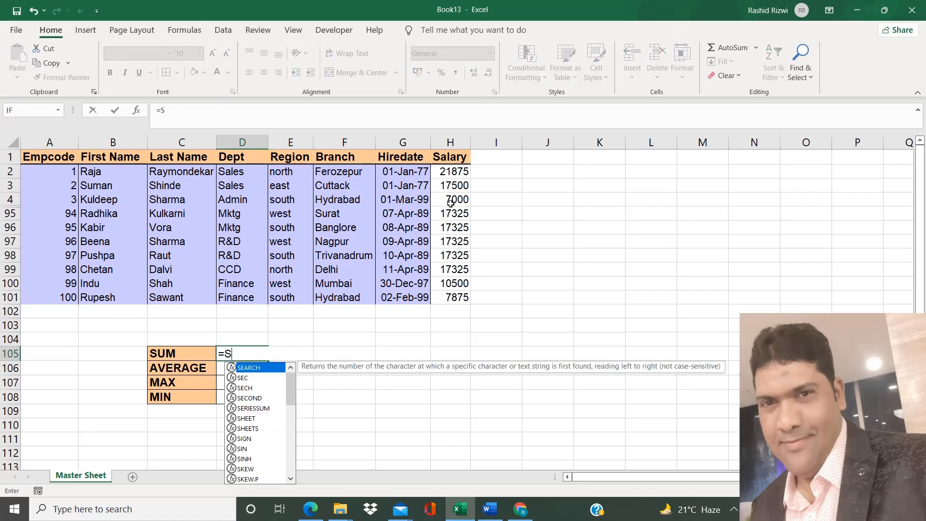
type("UB")
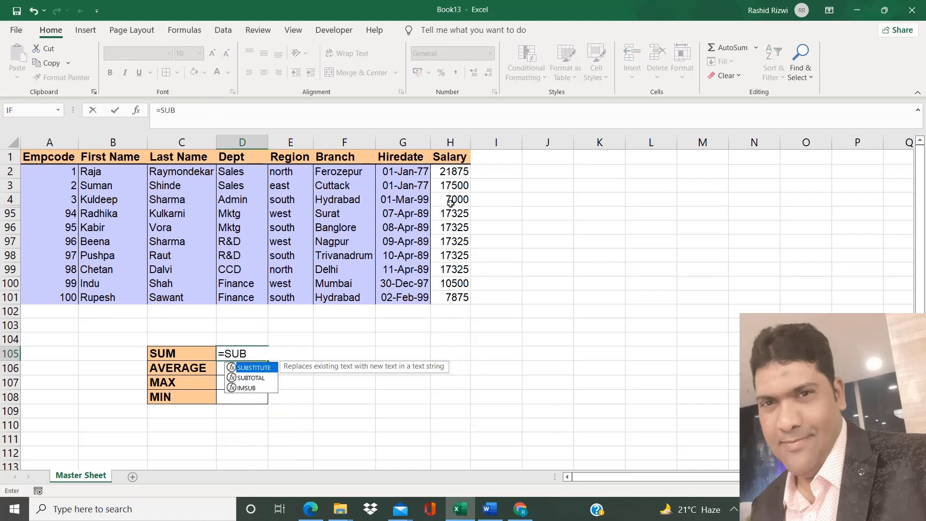
key("Down")
key("Tab")
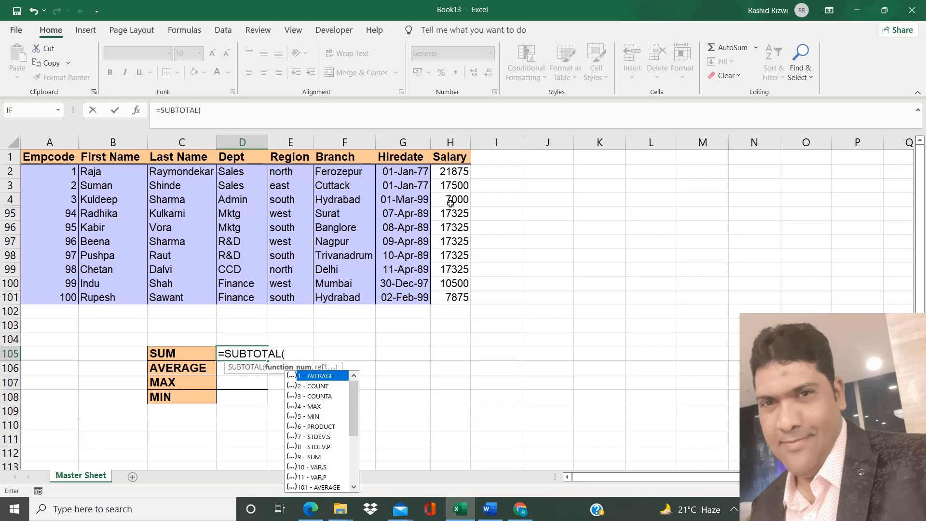
key("ctrl+a")
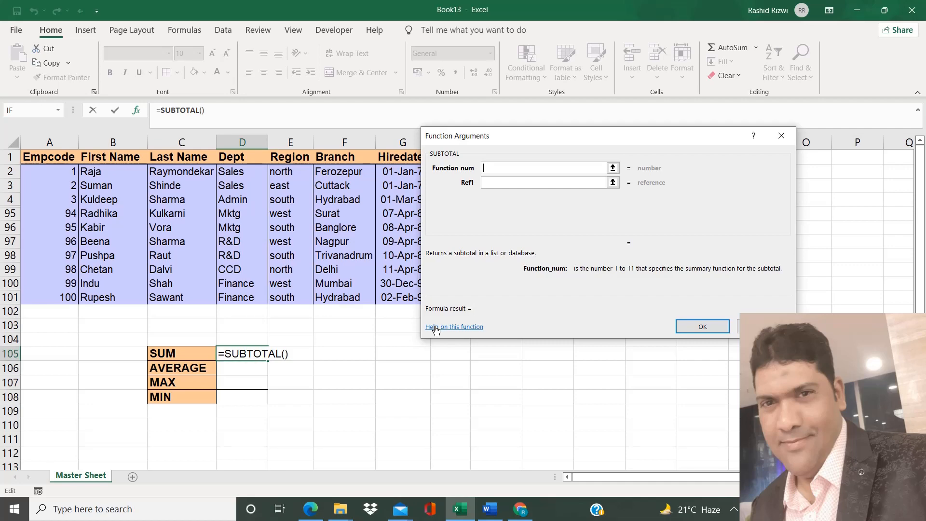
left_click(436, 329)
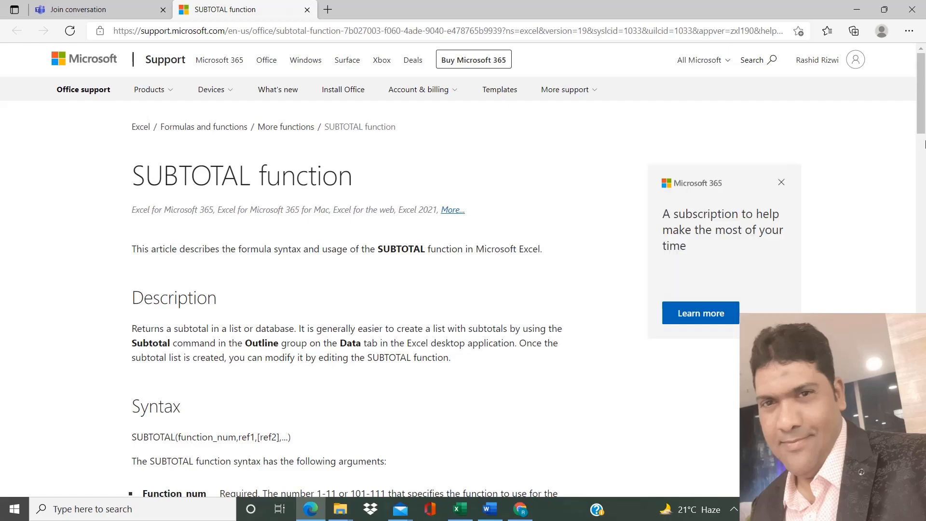
Examine the function number table in the SUBTOTAL help article and switch back to Excel
left_click_drag(919, 118, 917, 198)
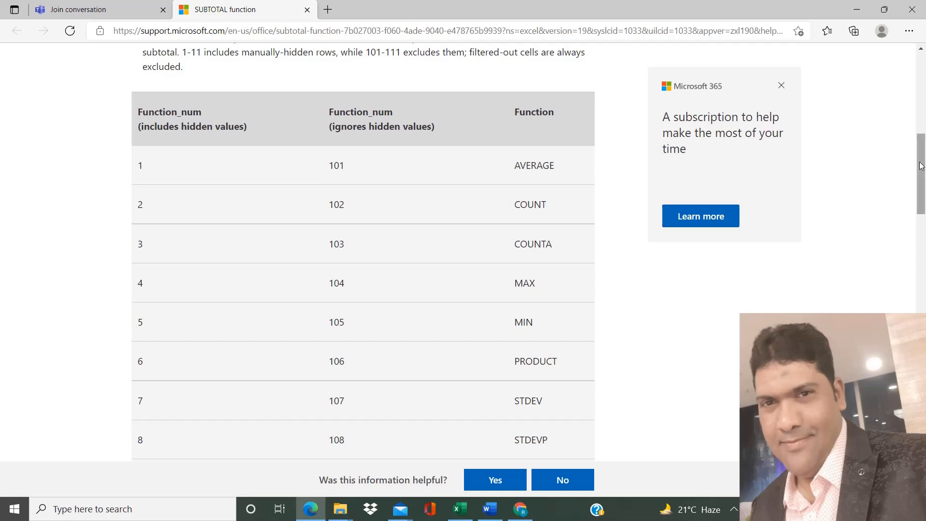
mouse_move(922, 166)
left_mouse_down()
mouse_move(918, 222)
mouse_move(911, 178)
left_mouse_up()
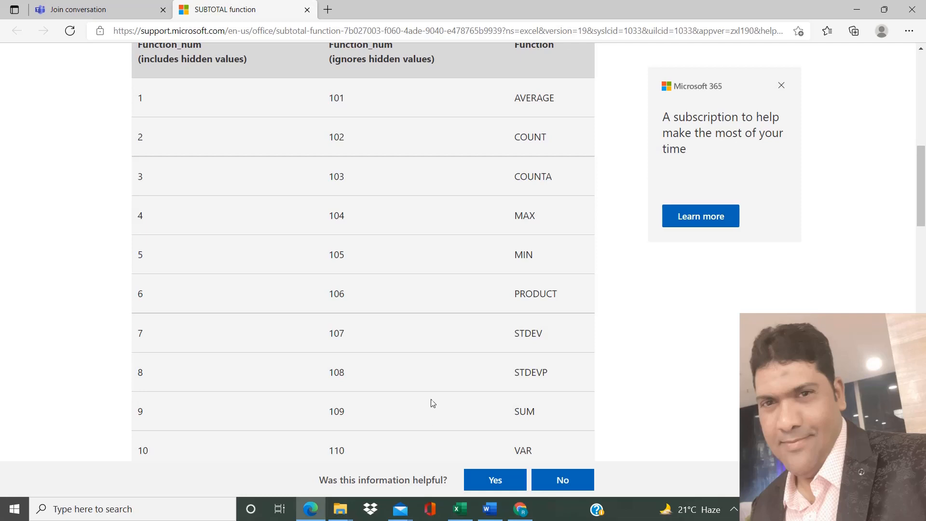
left_click(460, 509)
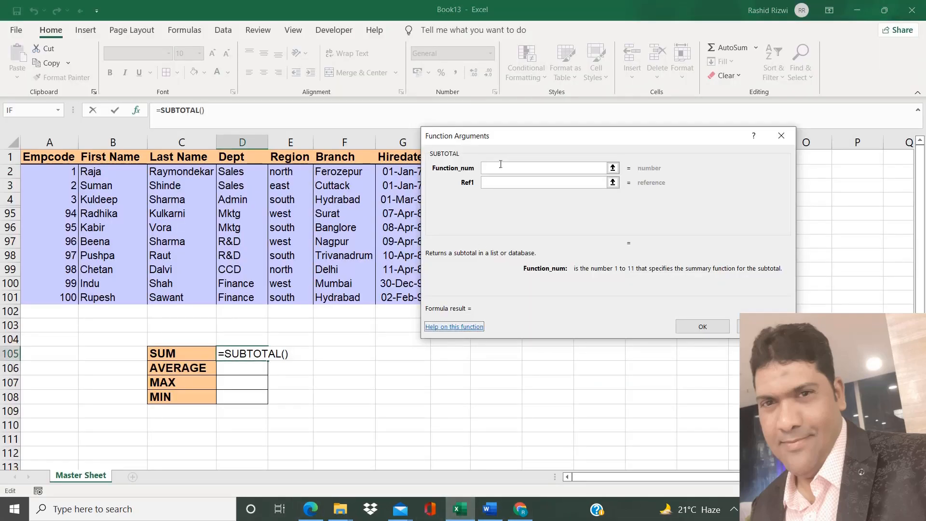
left_click(495, 167)
type("109")
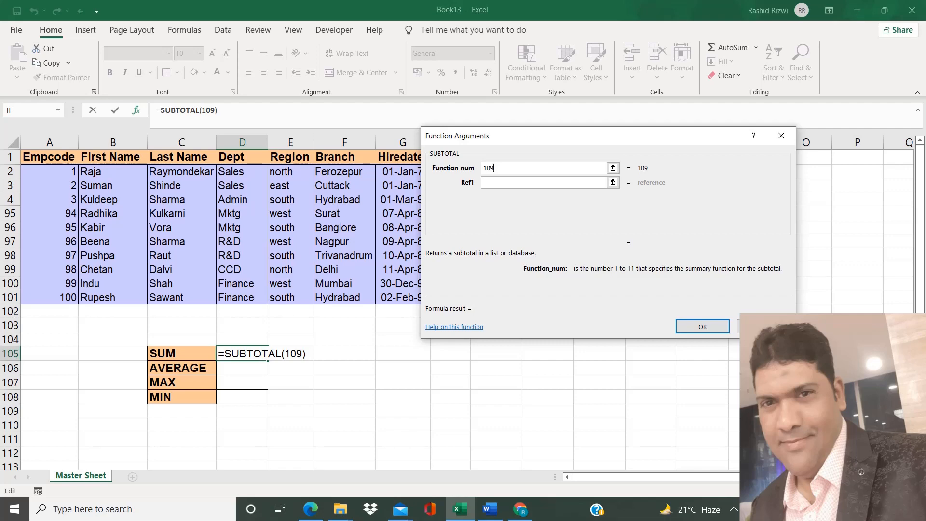
key("Escape")
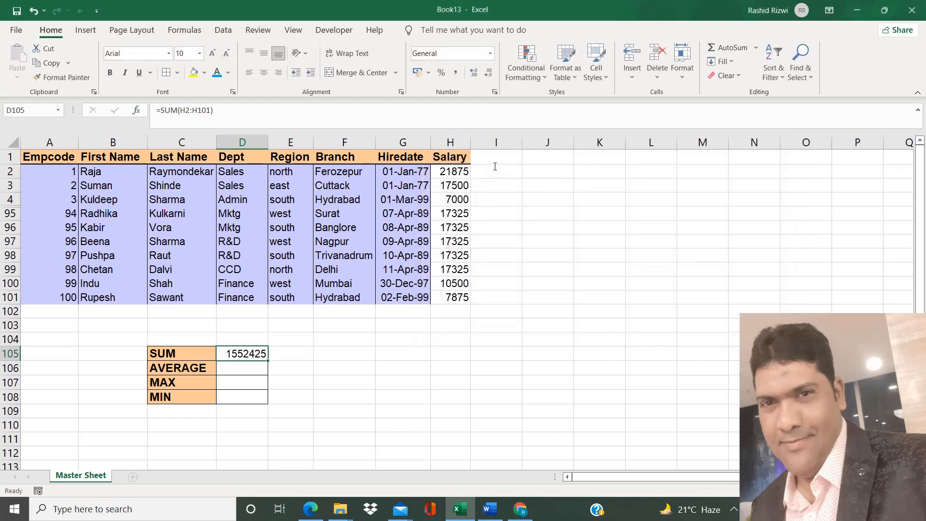
Start a SUBTOTAL formula in D105 in place of the existing SUM formula
type("=SUN")
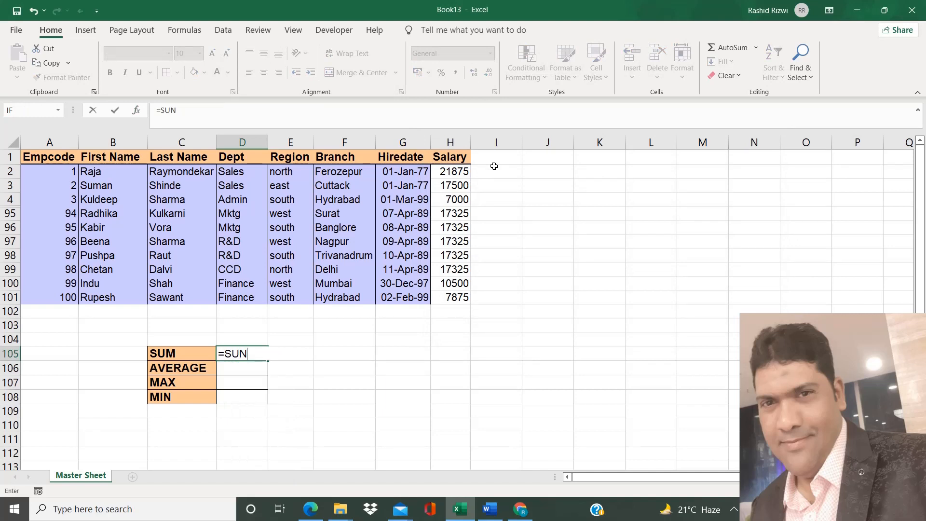
key("BackSpace")
type("BTO")
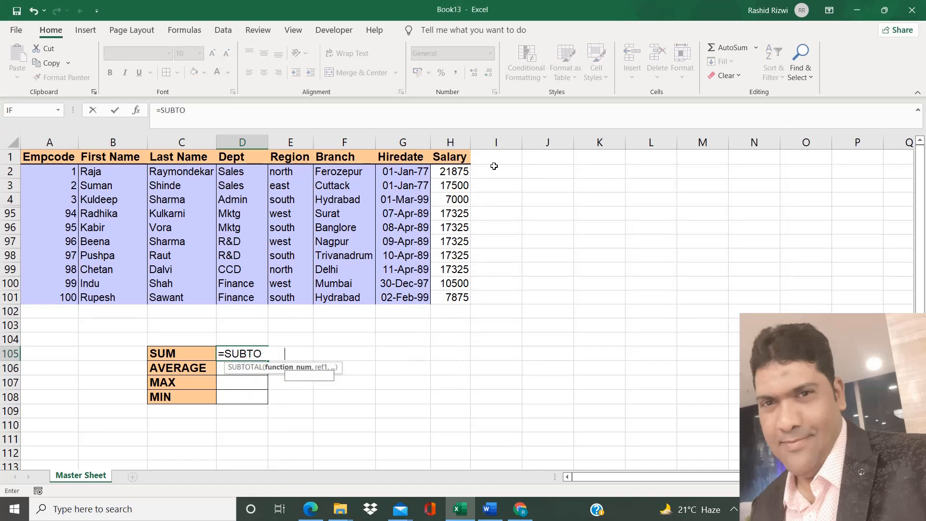
key("Tab")
Try function number 109 - SUM from the suggestions as the first SUBTOTAL argument and erase it again
key("Down")
key("Down")
key("Down")
key("Down")
key("Down")
key("Down")
key("Down")
key("Down")
key("Down")
key("Down")
key("Down")
key("Down")
key("Down")
key("Down")
key("Down")
key("Down")
key("Down")
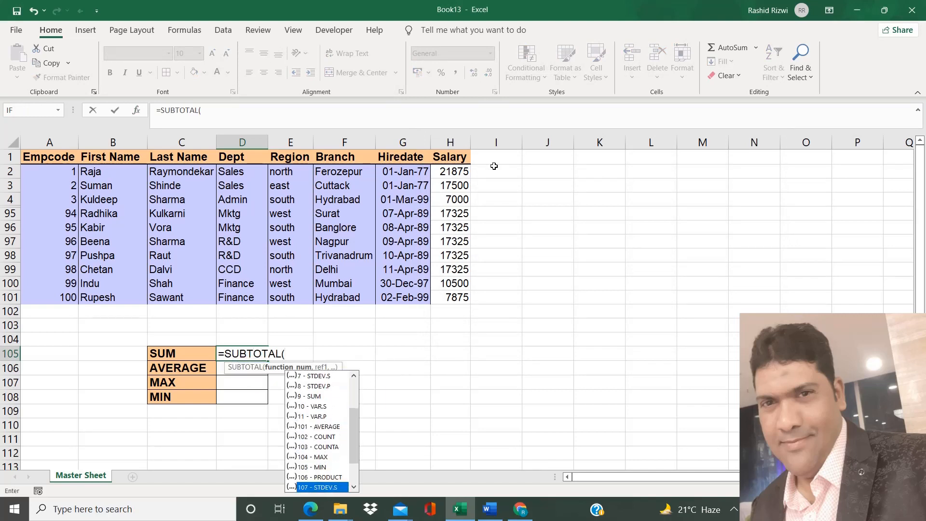
key("Down")
key("Down")
key("Up")
key("Up")
key("Up")
key("Up")
key("Up")
key("Down")
key("Down")
key("Down")
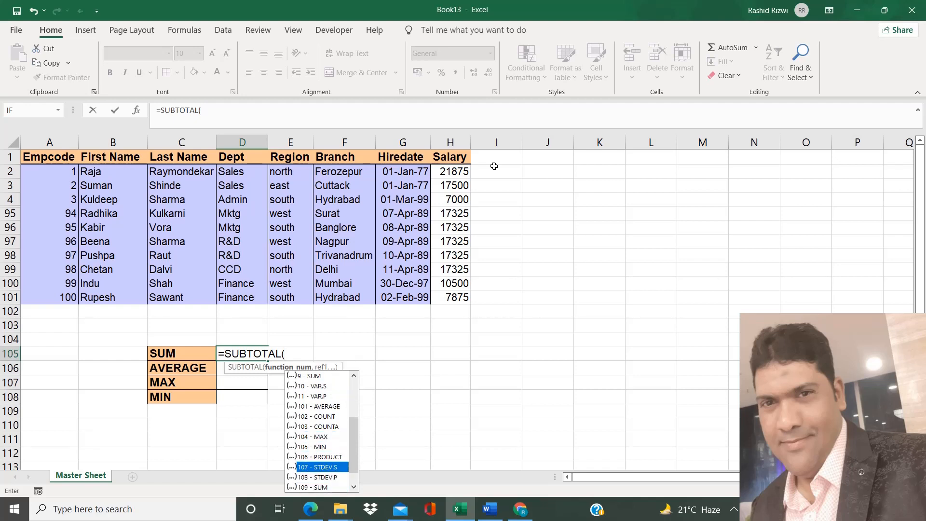
key("Down")
key("Down")
key("Tab")
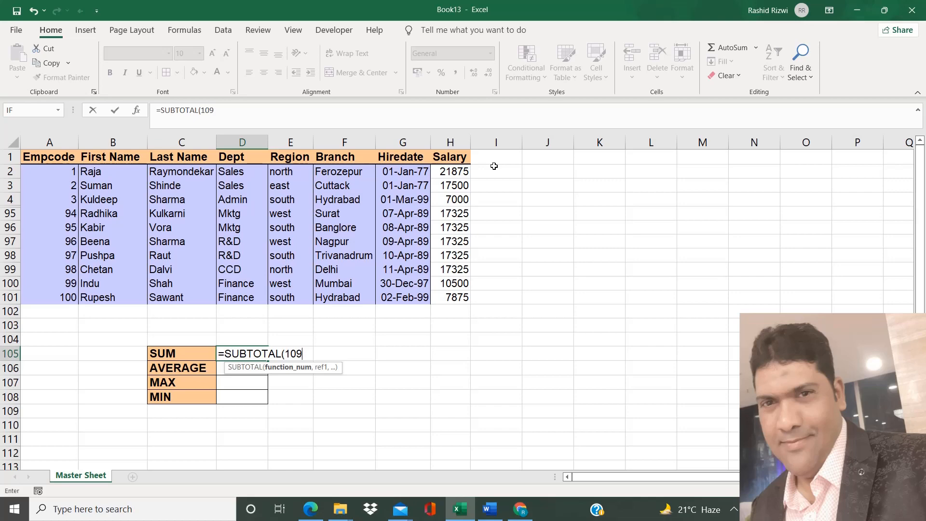
key("BackSpace")
key("BackSpace")
key("BackSpace")
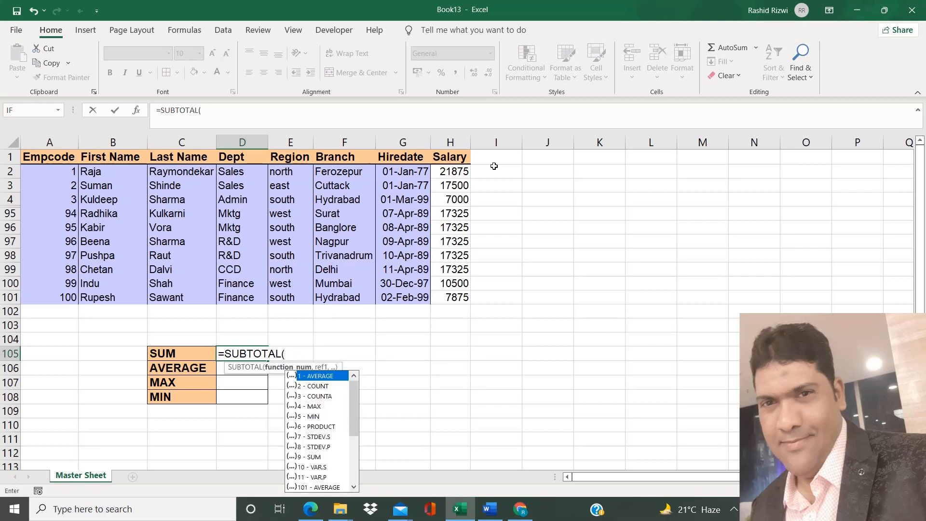
Set the SUBTOTAL arguments for D105 to function number 109 and the Salary range H2:H101
key("ctrl+a")
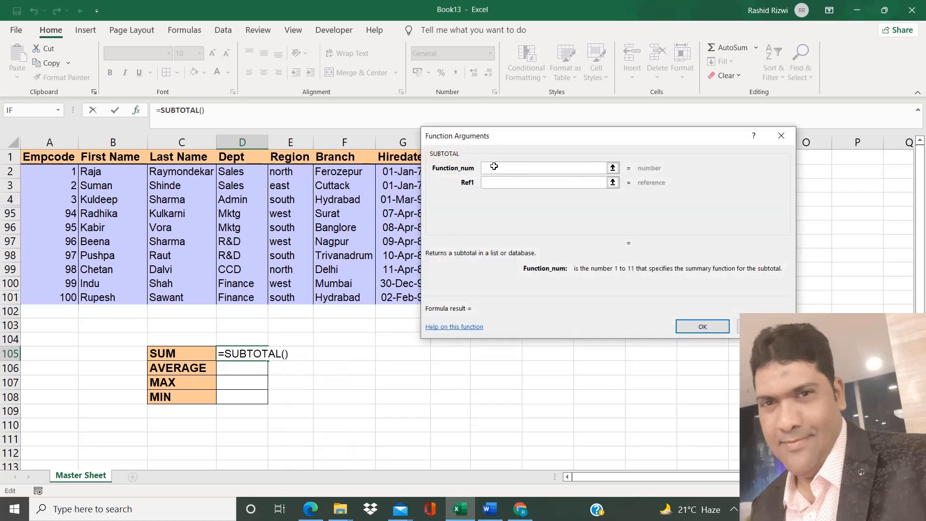
key("Tab")
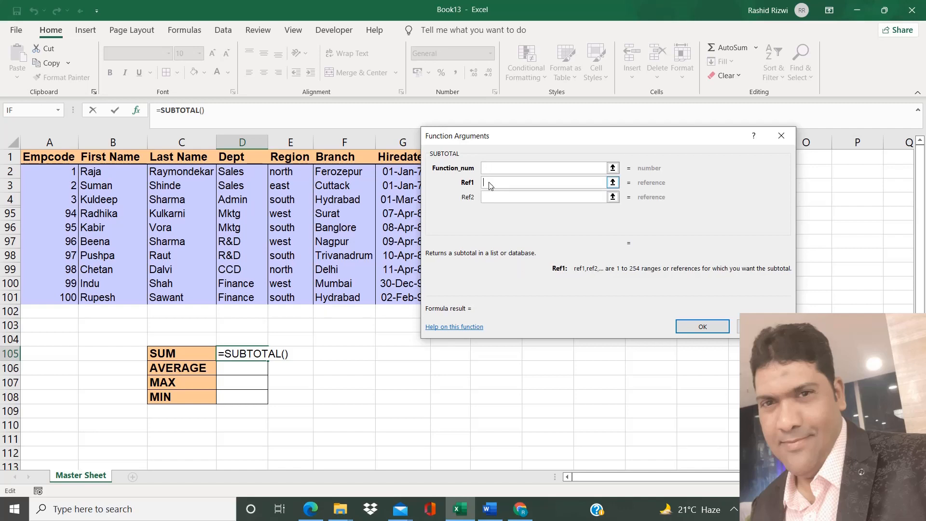
left_click(490, 169)
type("1")
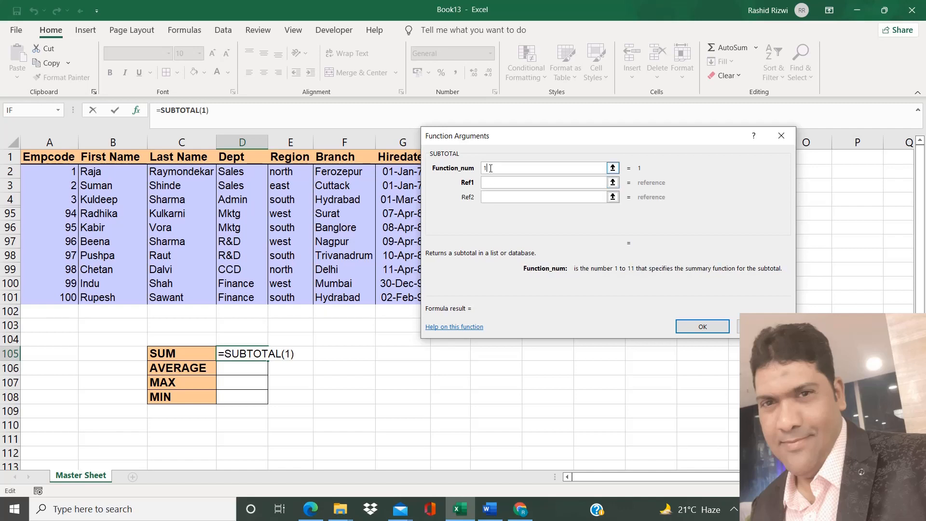
type("09")
key("Tab")
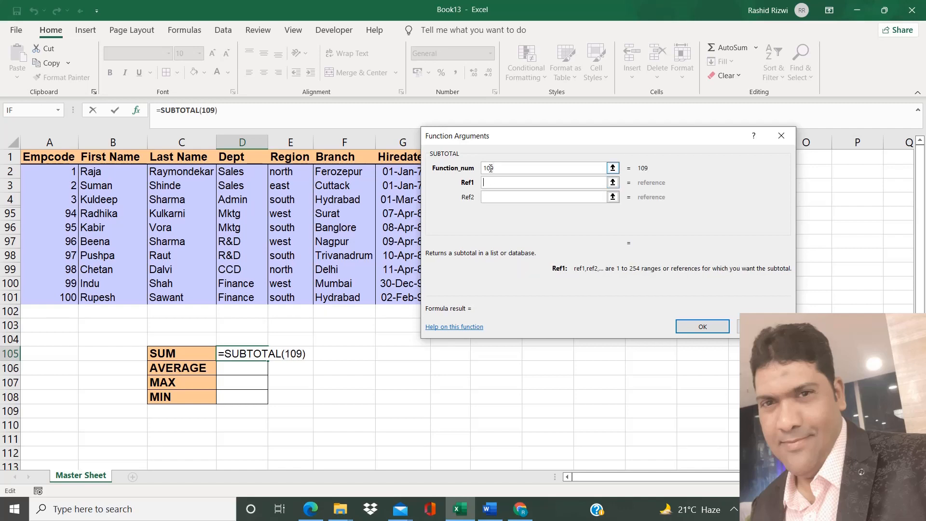
left_click_drag(500, 139, 569, 147)
left_click(456, 173)
left_click_drag(456, 173, 450, 295)
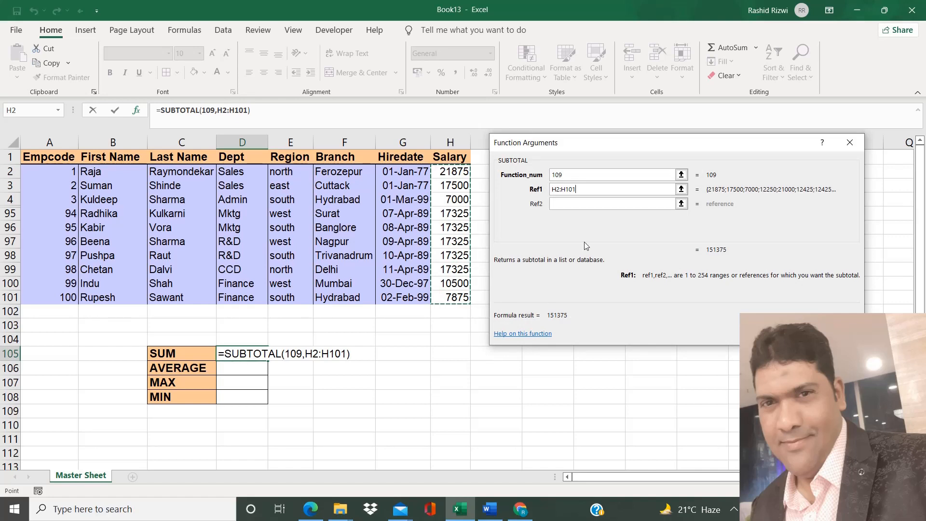
Look through the optional reference arguments up to Ref254 and enter =SUBTOTAL(109,H2:H101) in D105
left_click(582, 204)
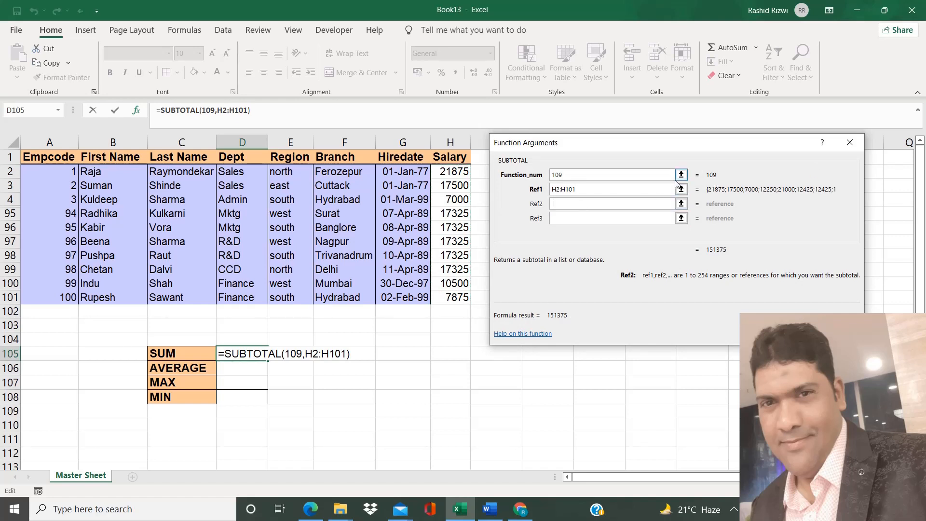
left_click(637, 221)
key("Tab")
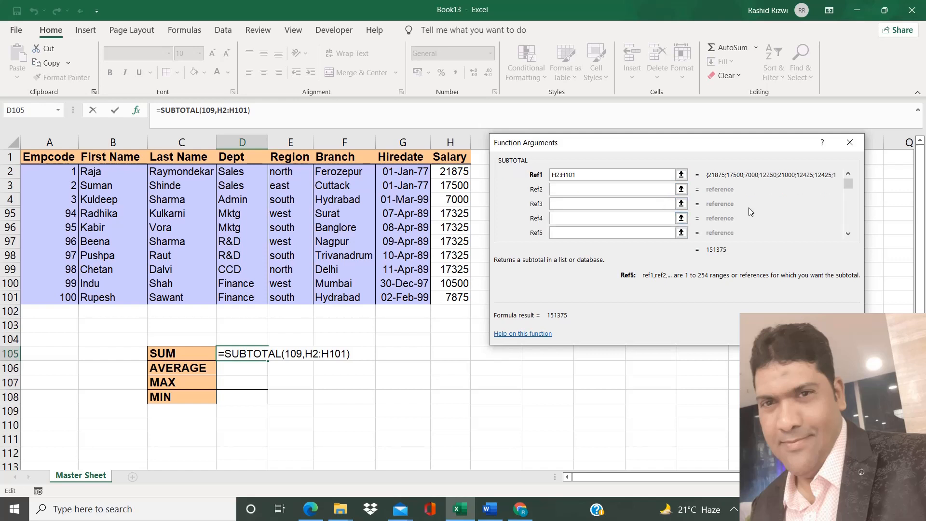
left_click_drag(850, 184, 841, 236)
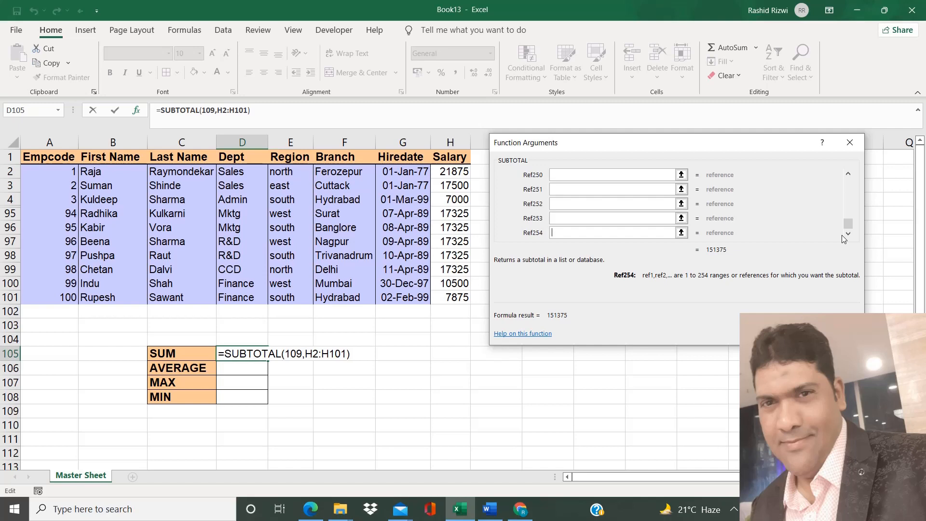
left_click_drag(848, 224, 850, 176)
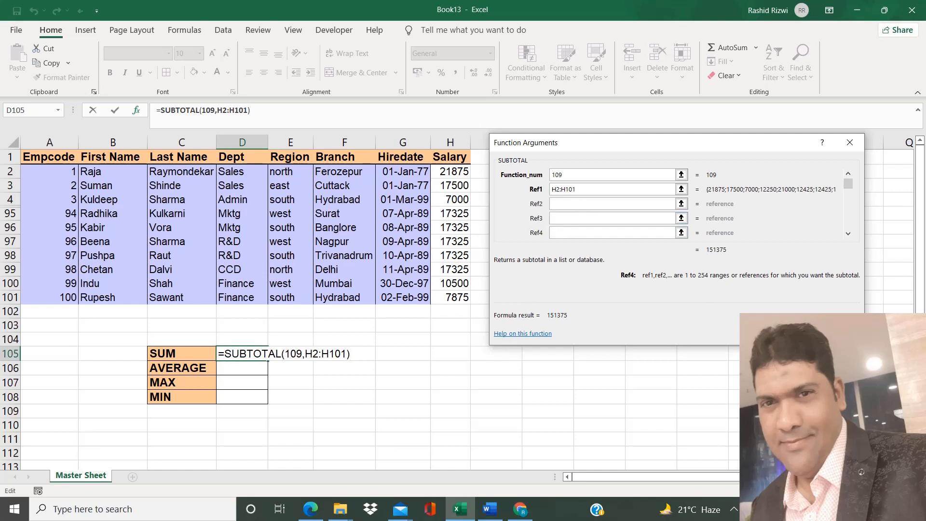
key("Return")
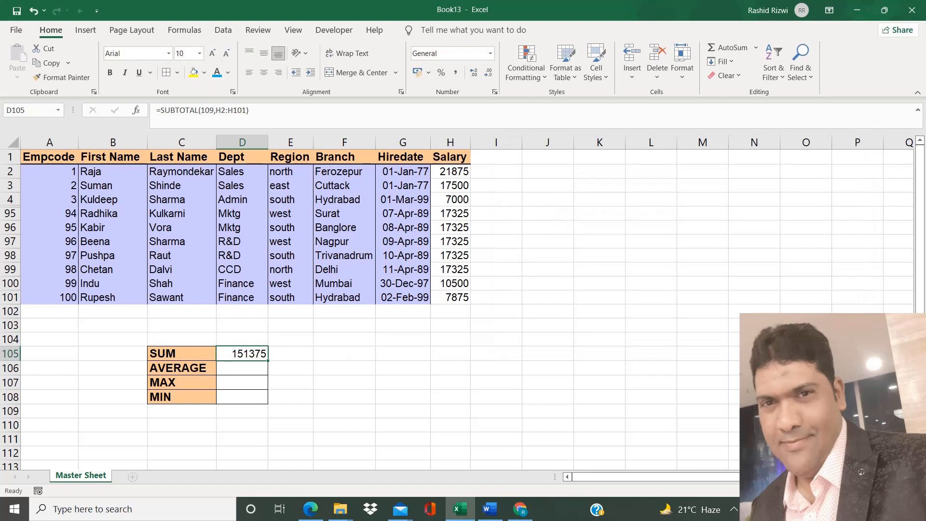
Enter =SUM(H2:H101) in E105 as a comparison with the subtotal and delete it again
left_click(303, 357)
type("=SUM(")
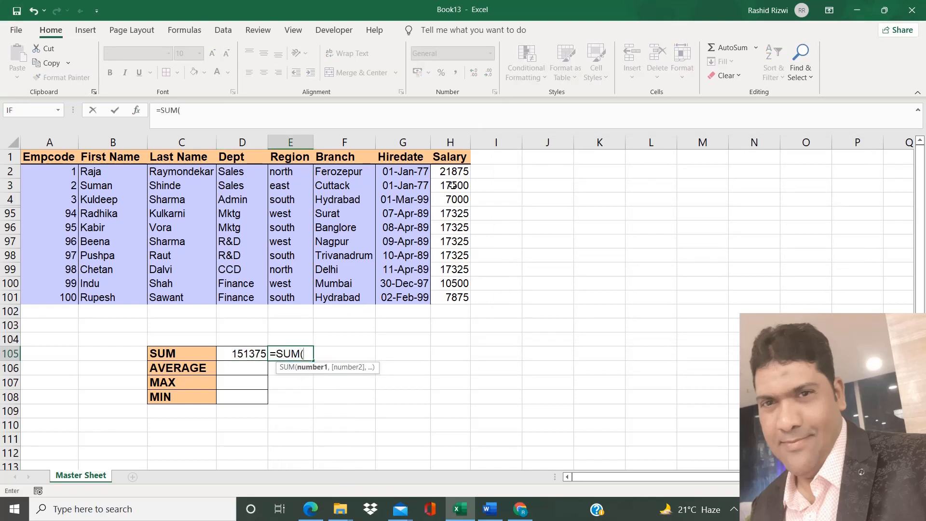
left_click_drag(457, 172, 453, 298)
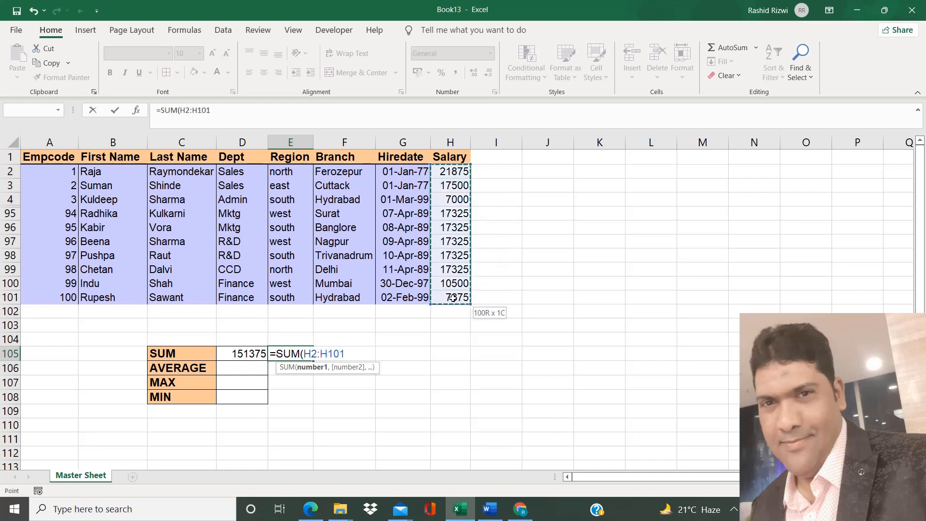
type(")")
key("Return")
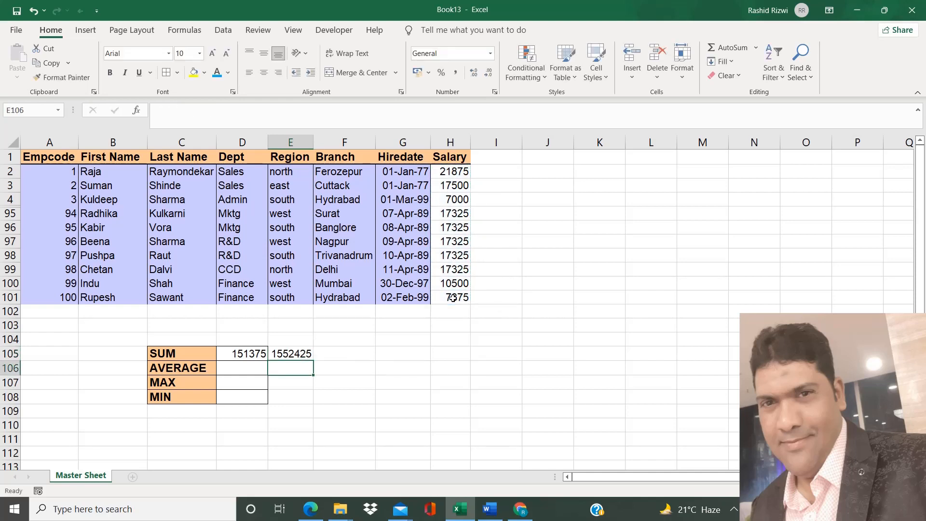
left_click(289, 353)
key("Delete")
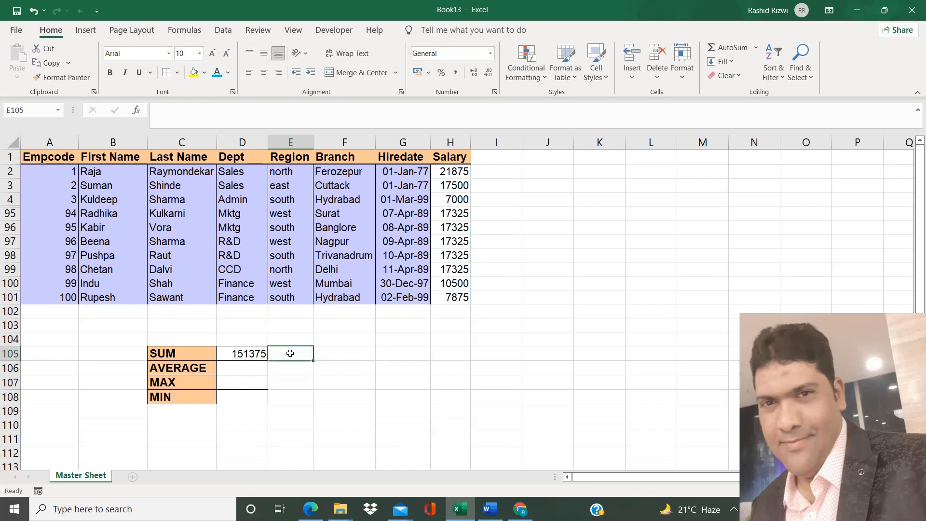
Average the visible salaries in D106 with a SUBTOTAL formula using function number 101 on H2:H101
left_click(239, 369)
type("=A")
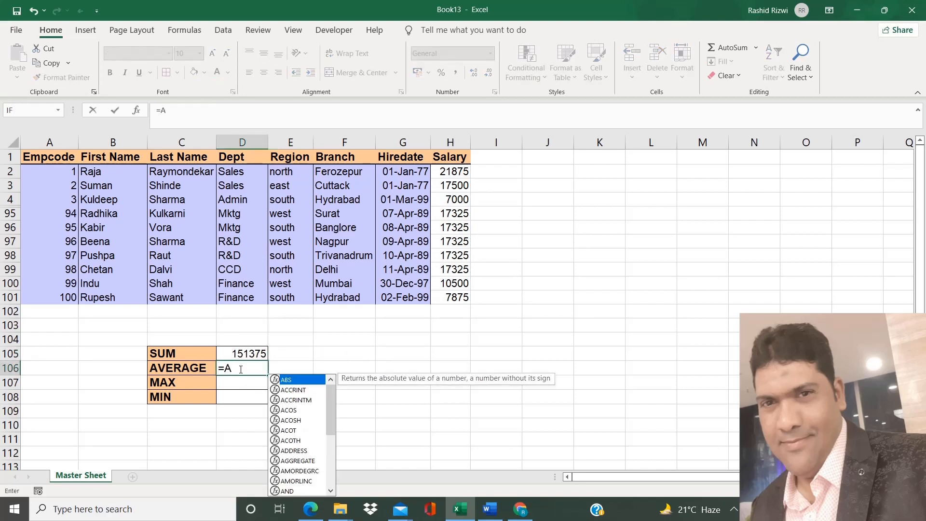
key("BackSpace")
type("SUB")
key("Down")
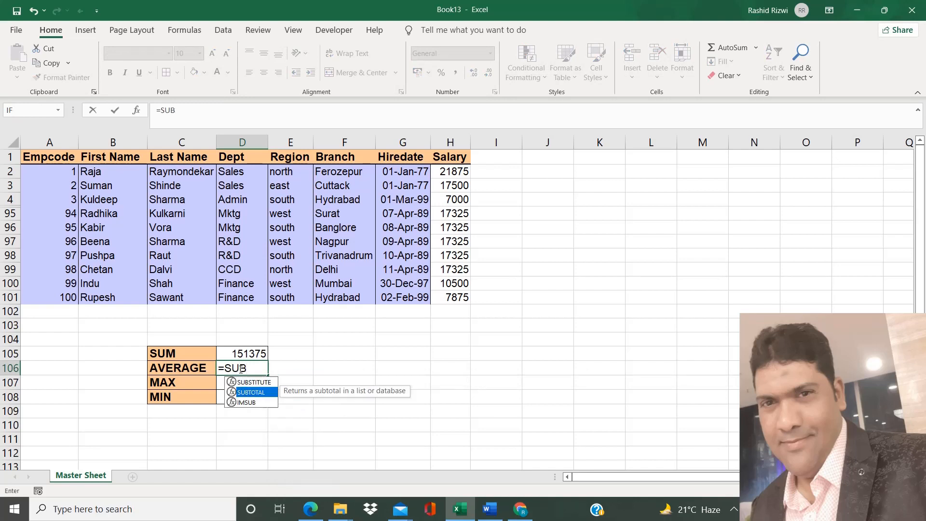
key("Tab")
type("101,")
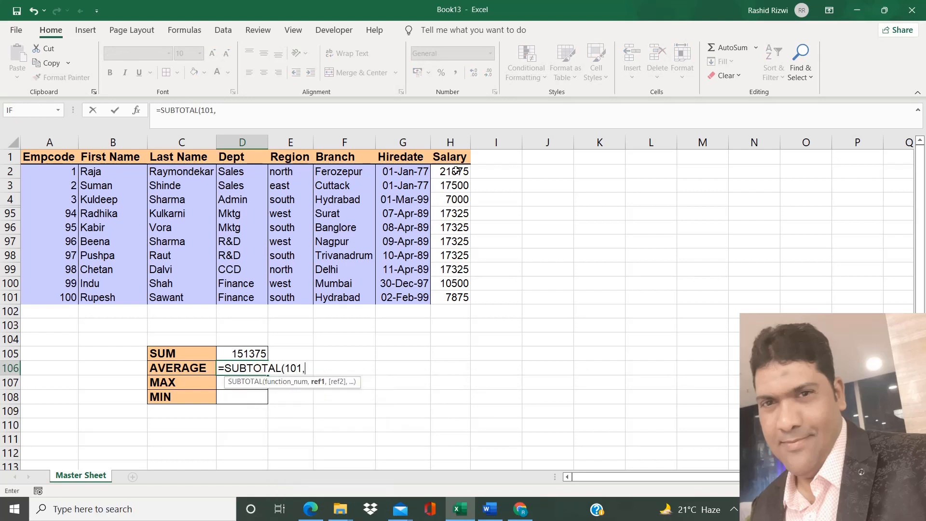
left_click_drag(454, 172, 448, 297)
key("ctrl+Return")
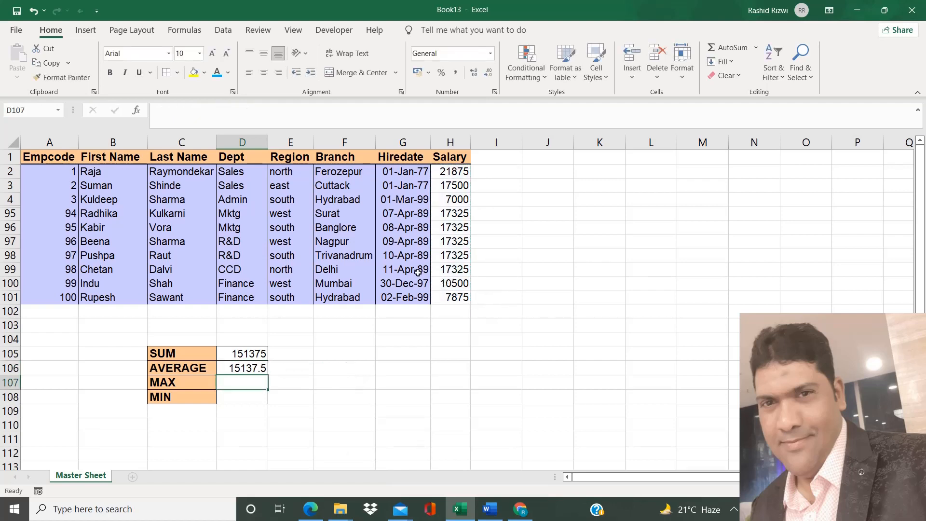
Find the highest visible salary in D107 with a SUBTOTAL formula using function number 104 on H2:H101
key("Down")
type("=AMX")
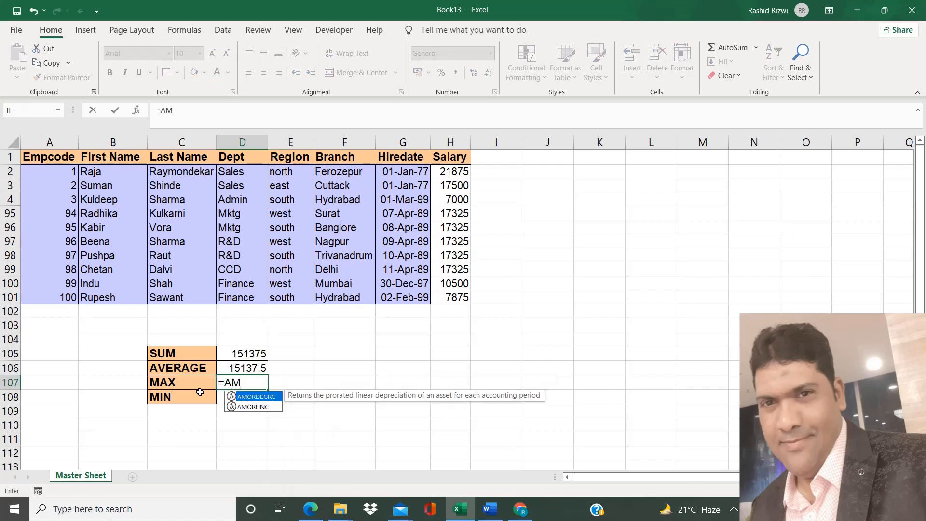
key("BackSpace")
key("BackSpace")
key("BackSpace")
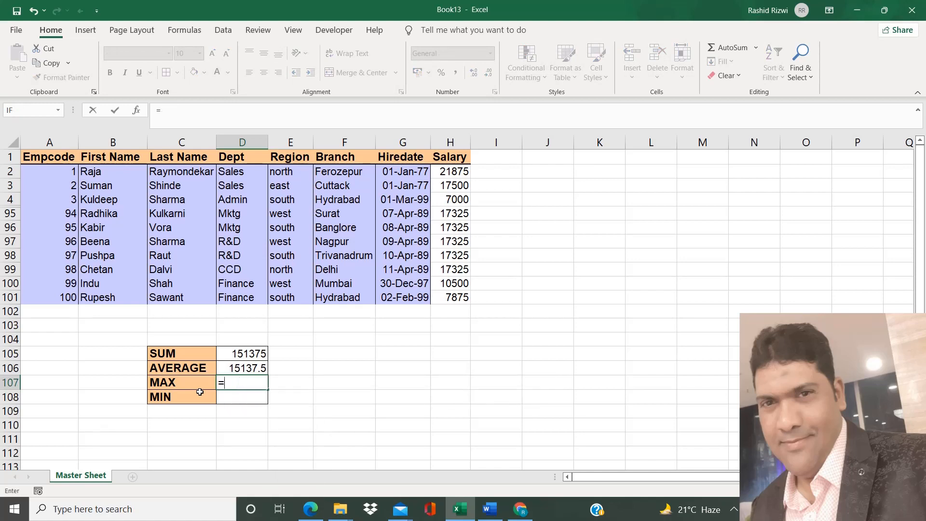
type("SUB")
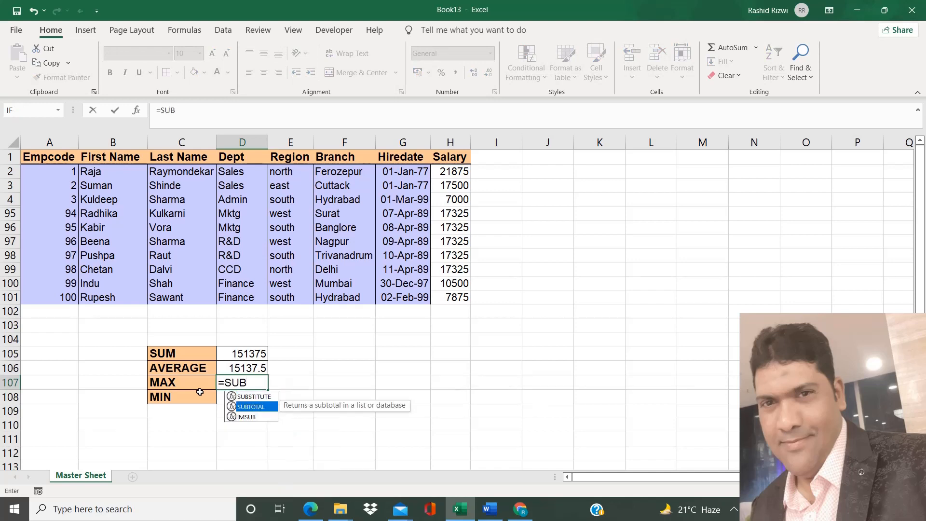
key("Tab")
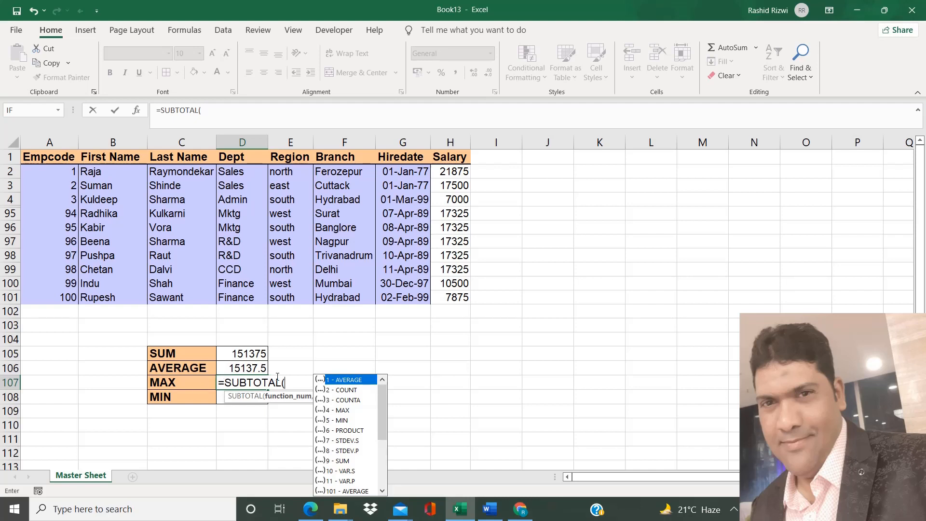
type("104,")
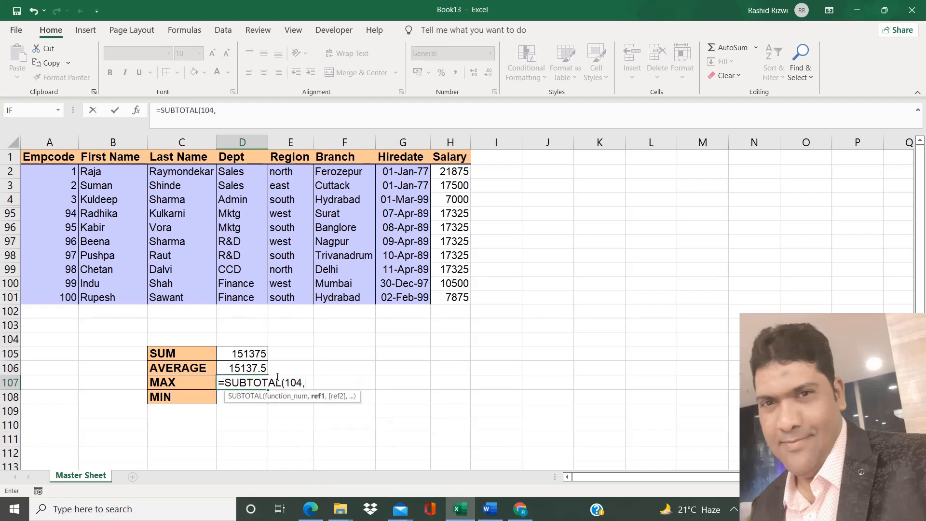
left_click_drag(458, 172, 451, 296)
key("Return")
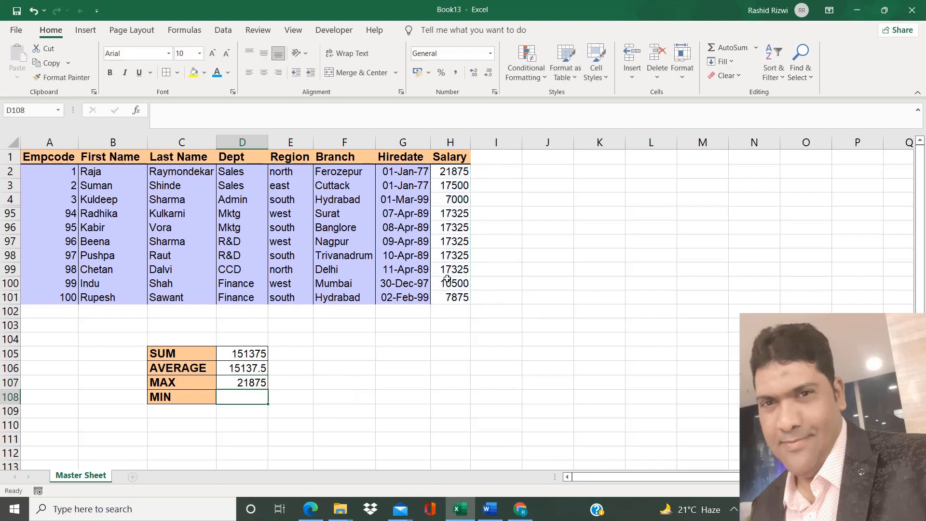
Find the lowest visible salary in D108 with a SUBTOTAL formula using function number 105 on H2:H101
type("=")
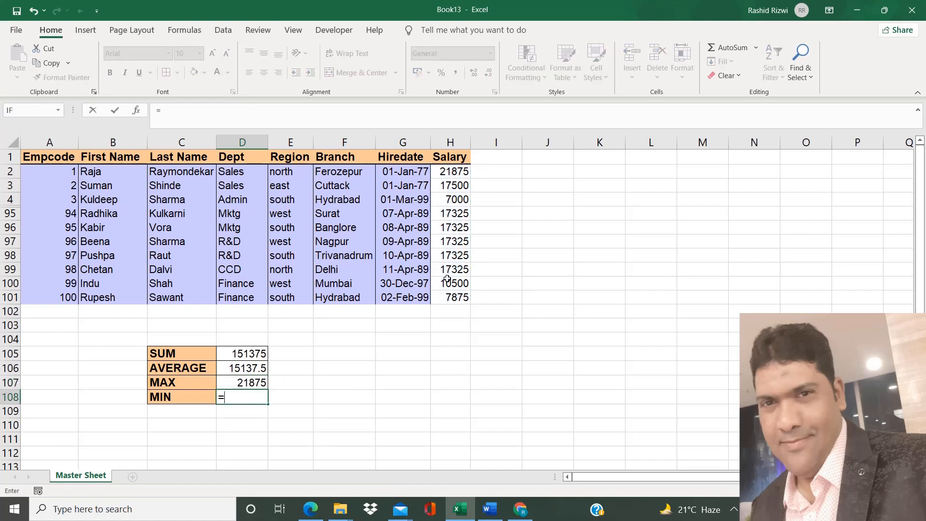
type("SUB")
key("Down")
key("Tab")
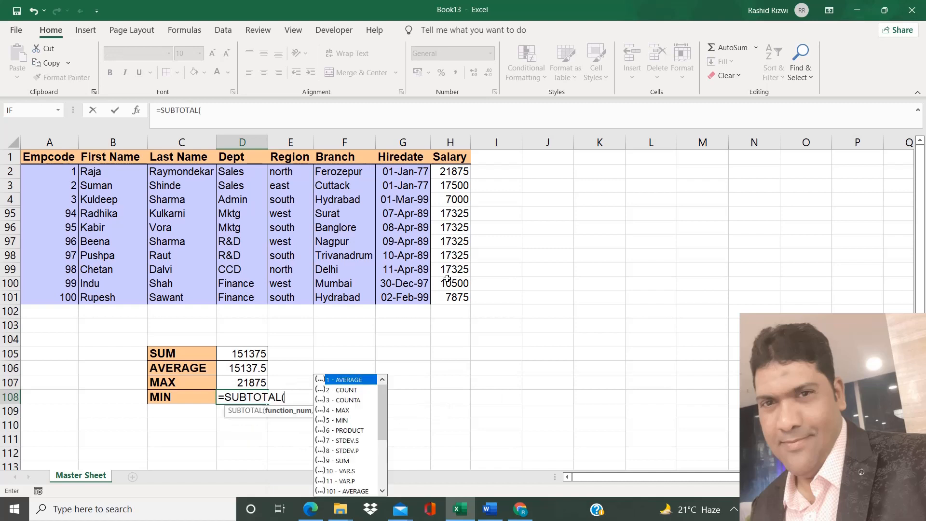
type("105,")
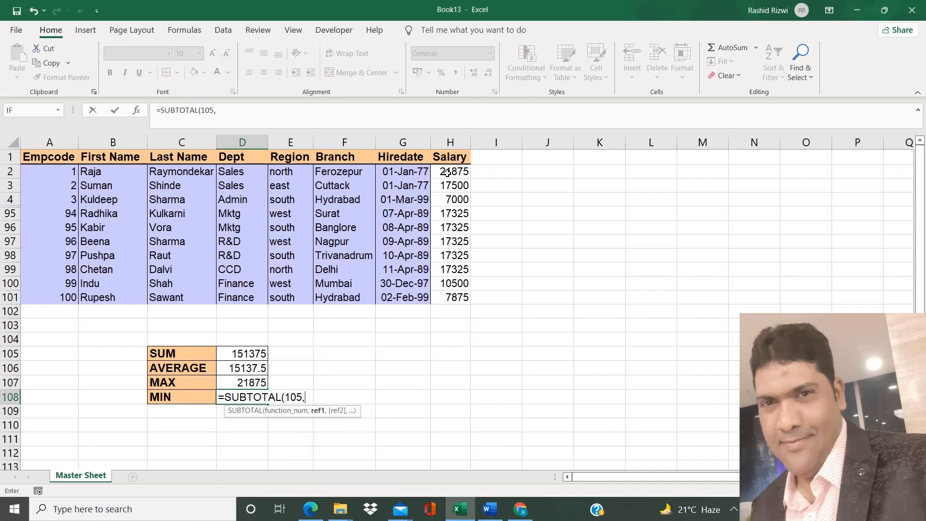
left_click_drag(447, 172, 451, 296)
type(")")
key("Return")
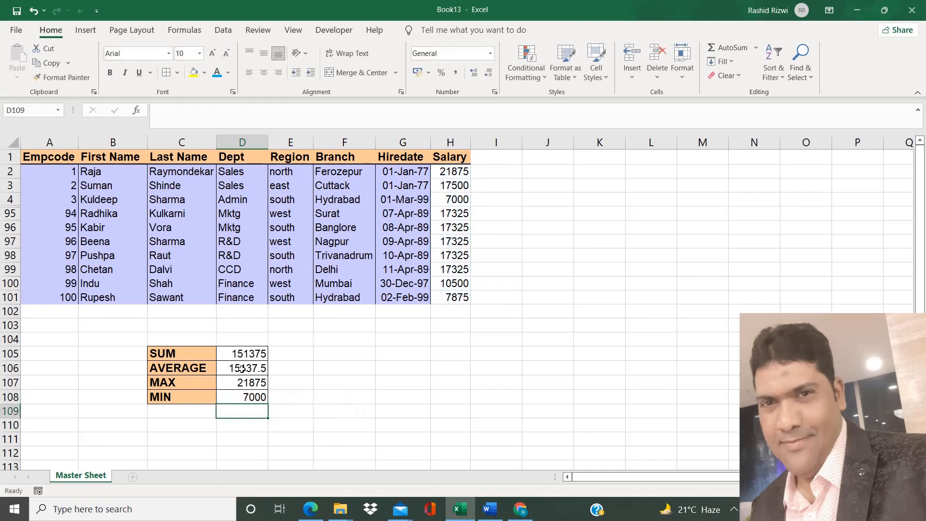
Enter the heading "Visible Cells" in D104 above the subtotal results and autofit column D
left_click(244, 341)
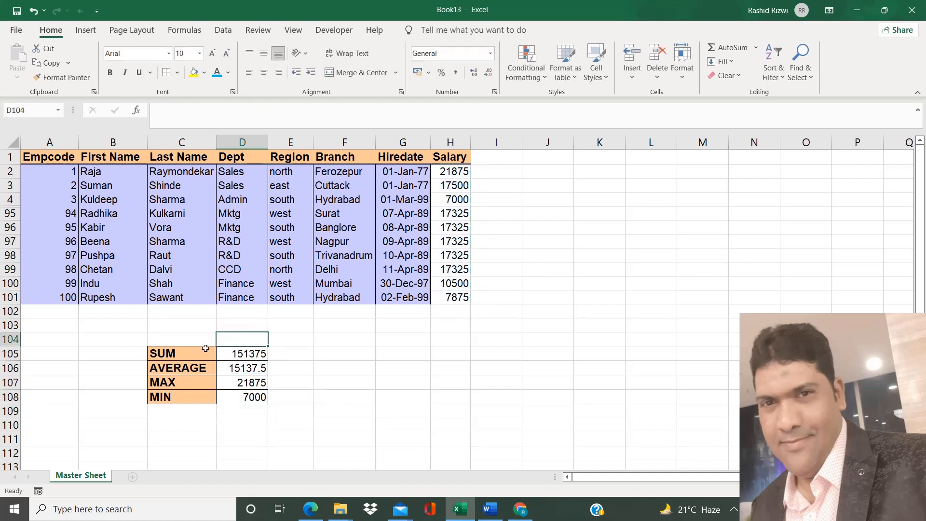
type("C")
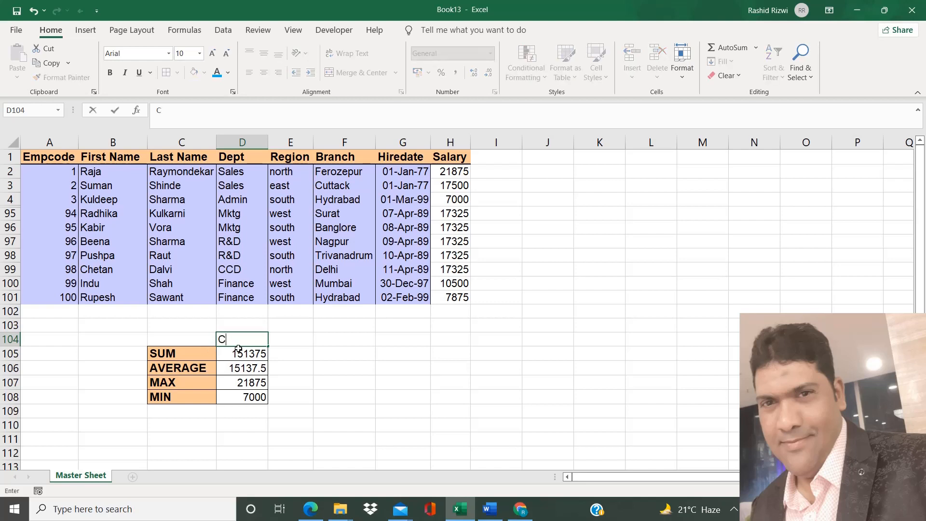
key("BackSpace")
key("BackSpace")
type("Visible zC")
key("BackSpace")
key("BackSpace")
type("Cells")
key("Return")
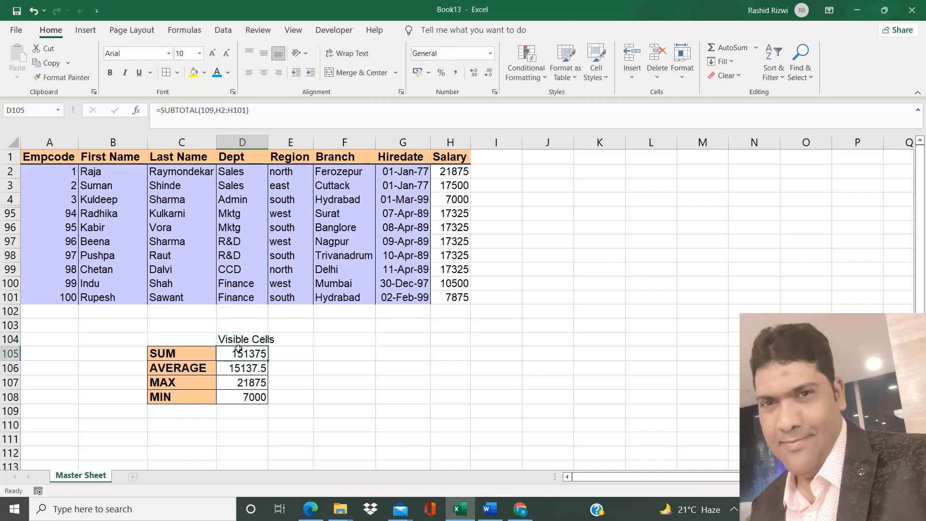
double_click(268, 143)
Copy the SUM label's formatting from C105 to D104:E104 and widen columns D and E for the headings
left_click(180, 355)
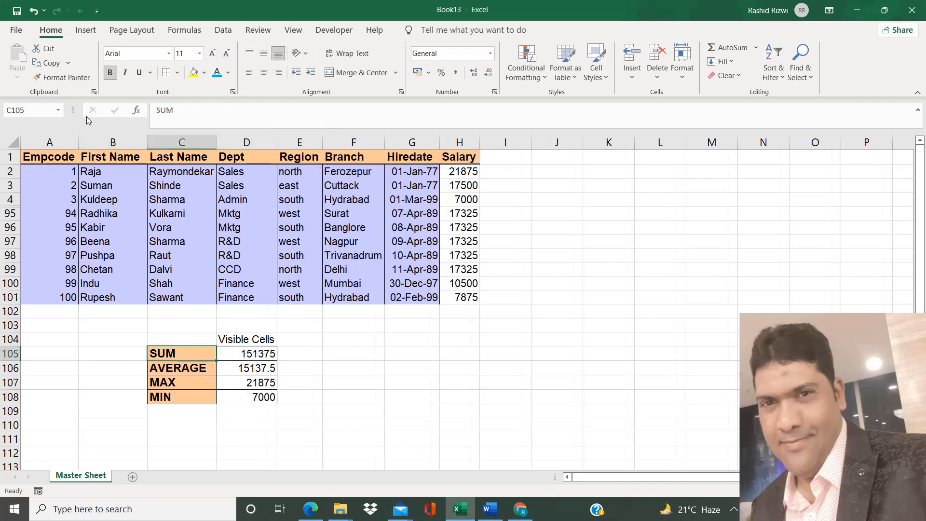
left_click(62, 77)
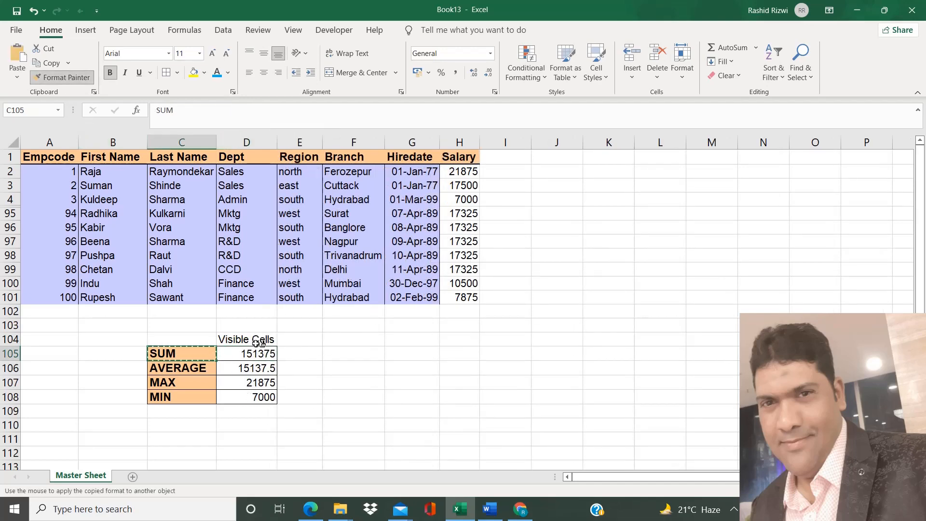
left_click_drag(258, 340, 292, 341)
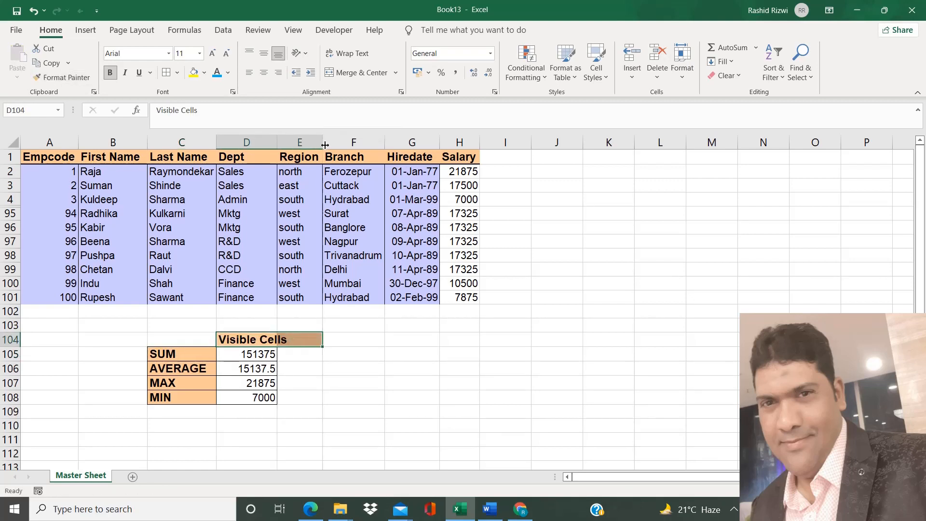
left_click_drag(324, 145, 347, 144)
left_click(300, 342)
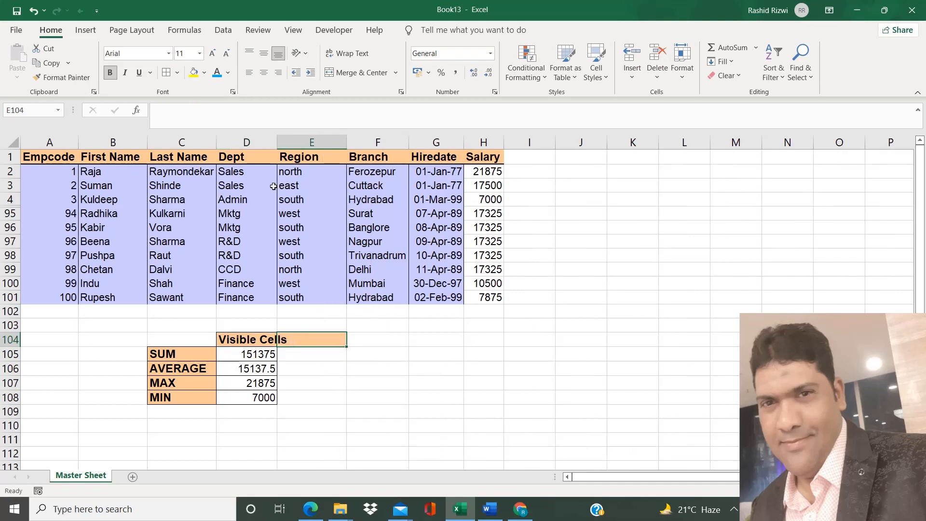
left_click_drag(277, 142, 291, 142)
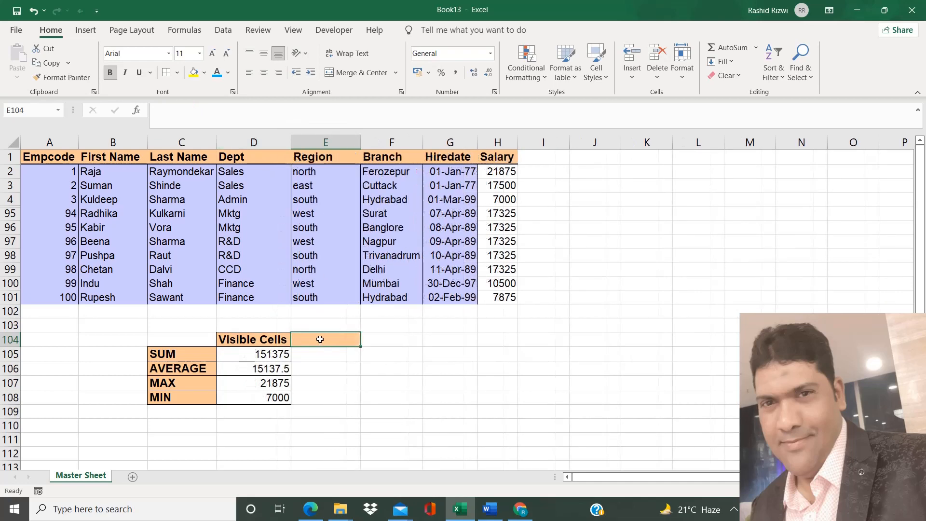
Enter the heading "All Cells" in E104
type("All C")
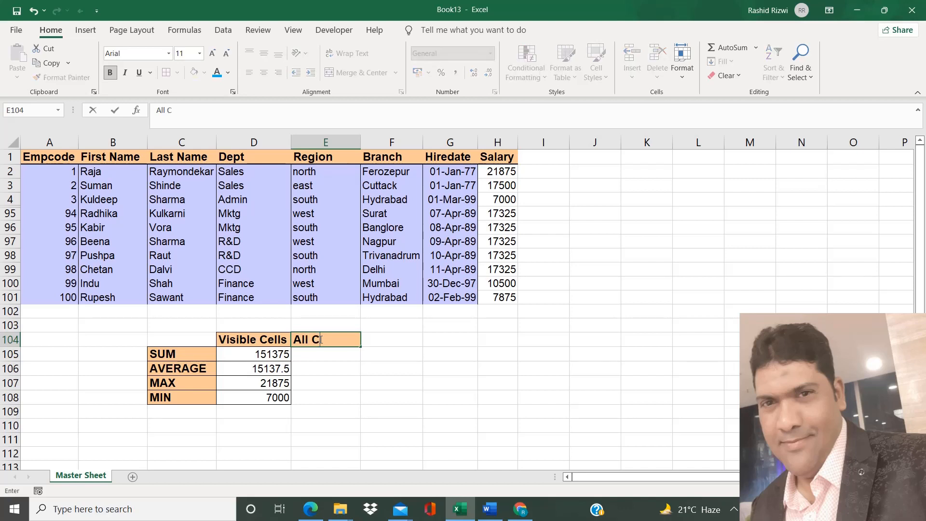
type("ess")
key("BackSpace")
key("BackSpace")
type("lls")
key("Return")
Total all salaries, including the hidden rows, in E105 with =SUM(H2:H101)
type("=s")
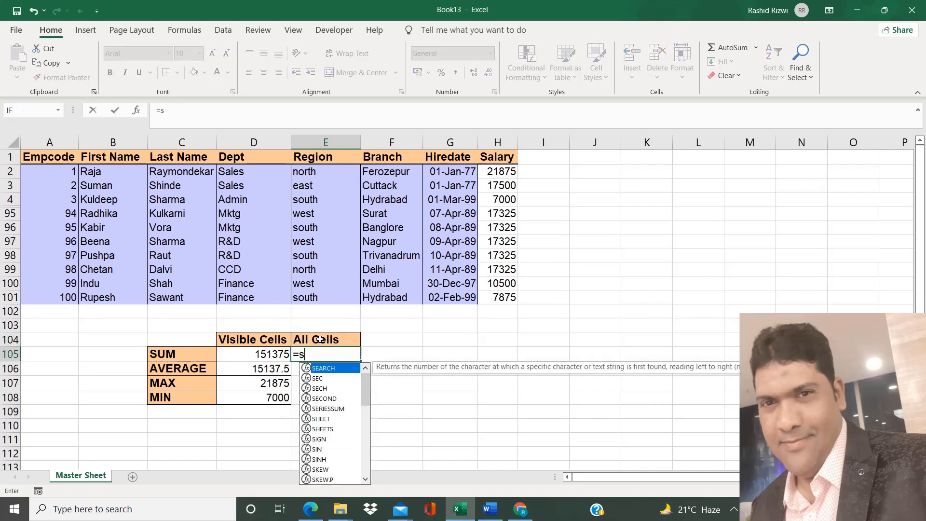
type("um")
key("Tab")
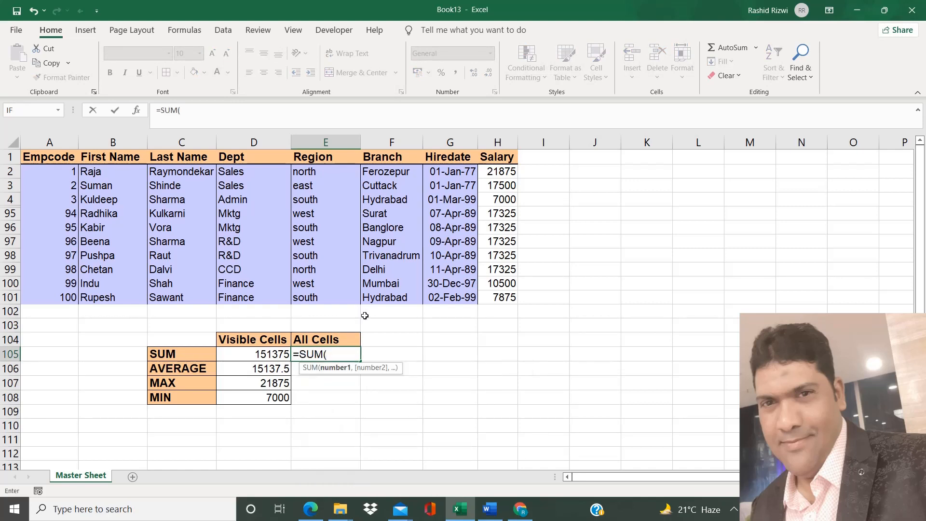
left_click_drag(487, 174, 492, 299)
key("Return")
Average all salaries, including the hidden rows, in E106 with =AVERAGE(H2:H101)
type("=av")
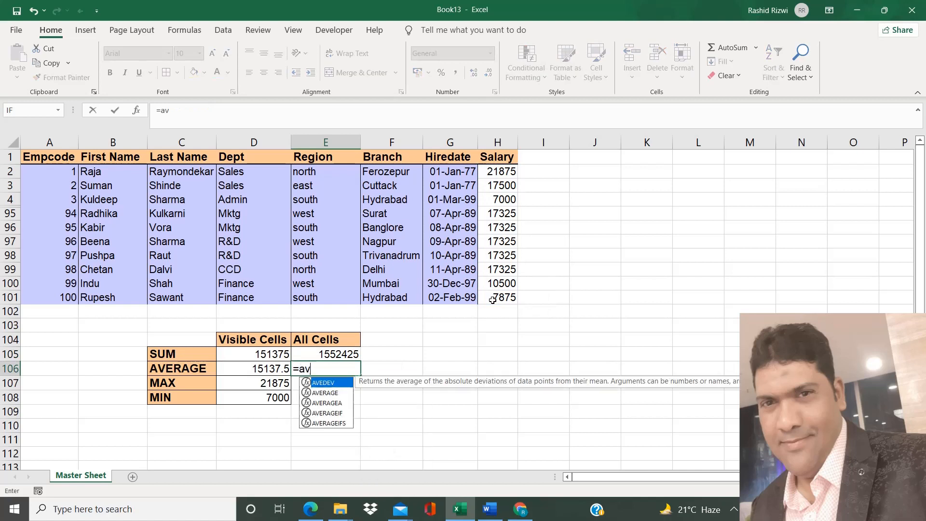
key("Down")
key("Tab")
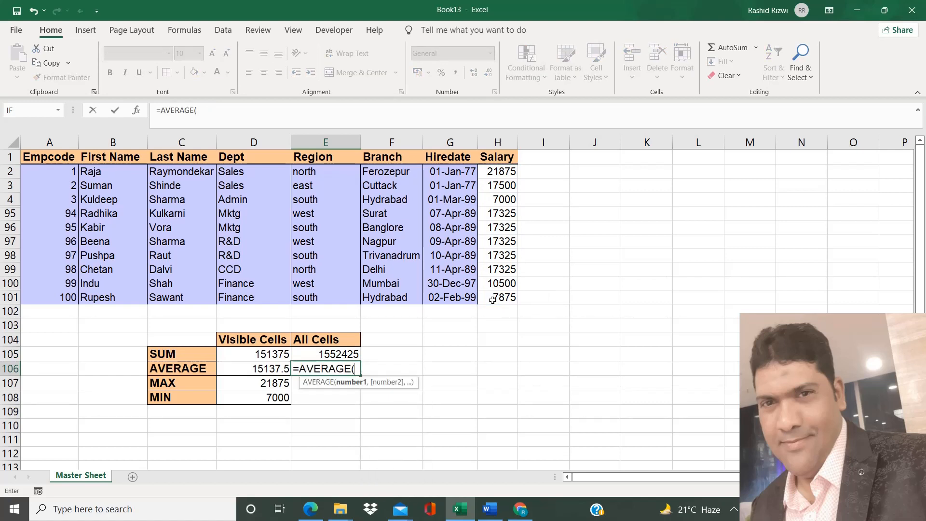
left_click_drag(499, 174, 501, 296)
key("Return")
Find the highest and lowest of all salaries with =MAX(H2:H101) in E107 and =MIN(H2:H101) in E108
type("=max(")
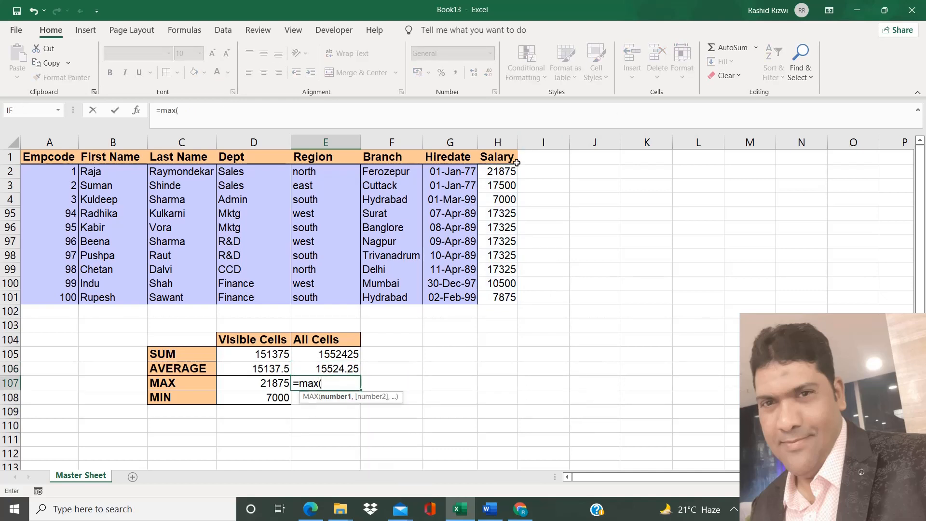
left_click_drag(509, 171, 499, 297)
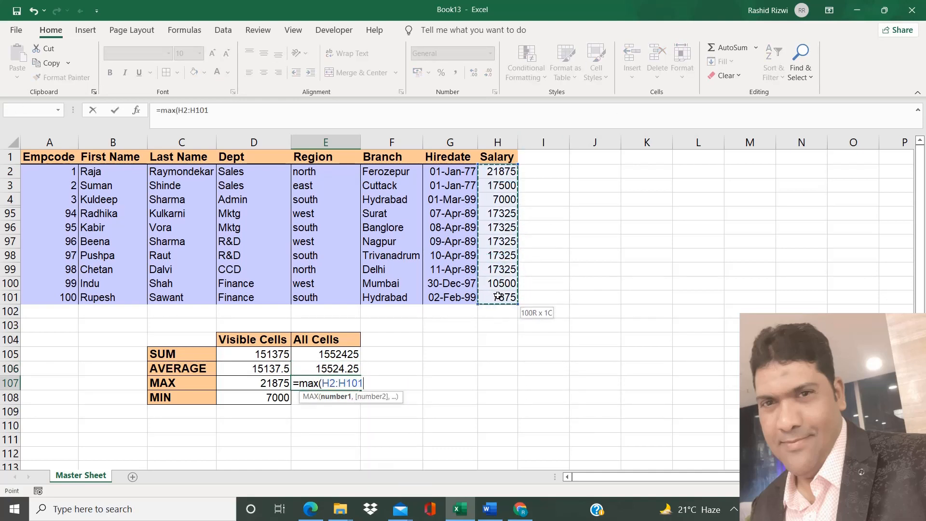
key("ctrl+Return")
key("Down")
type("=min(")
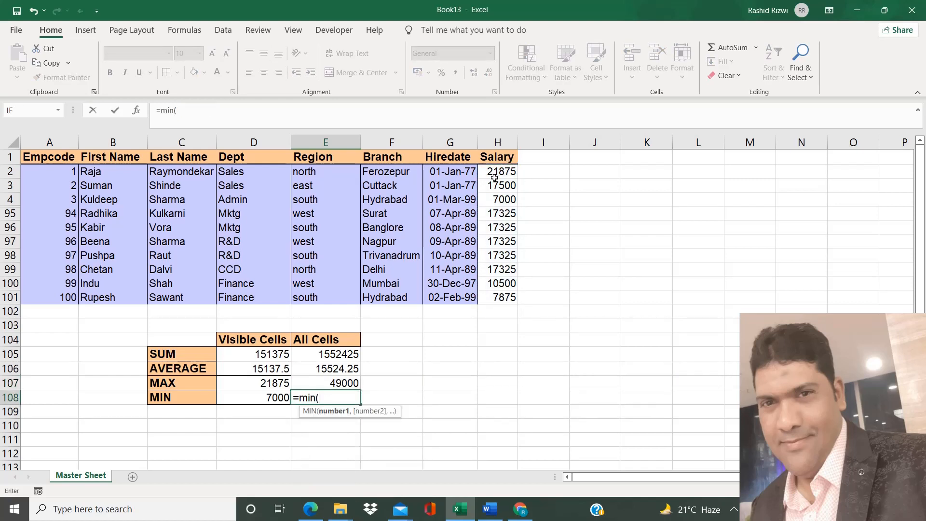
left_click_drag(499, 172, 497, 296)
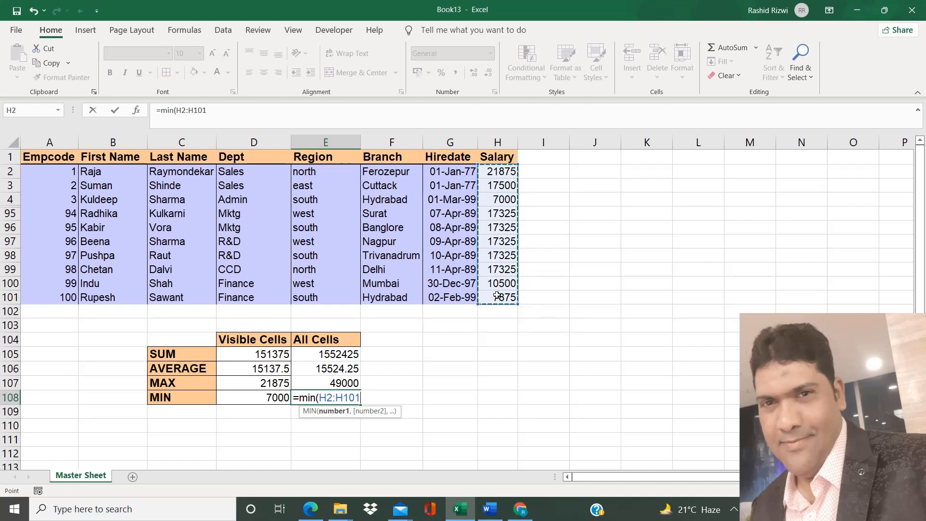
key("Return")
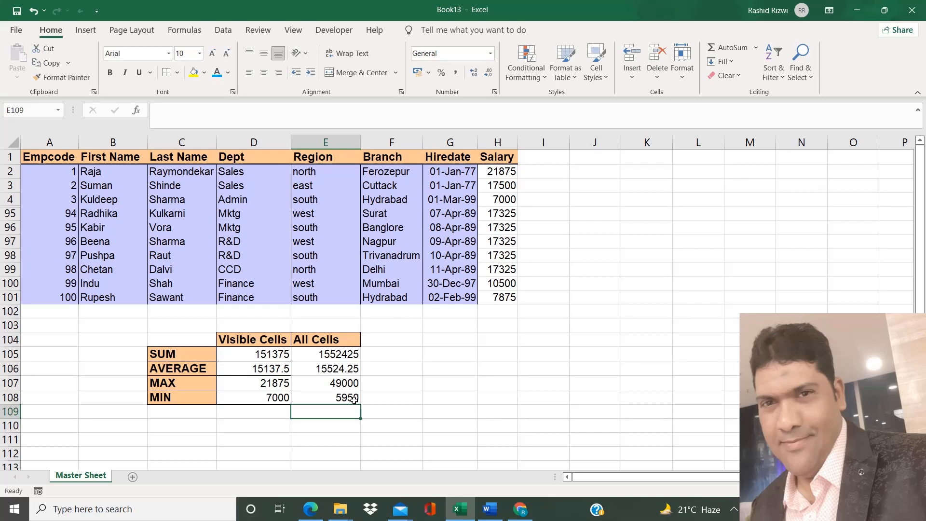
Show the formulas instead of their results across the sheet and autofit all columns
key("ctrl+grave")
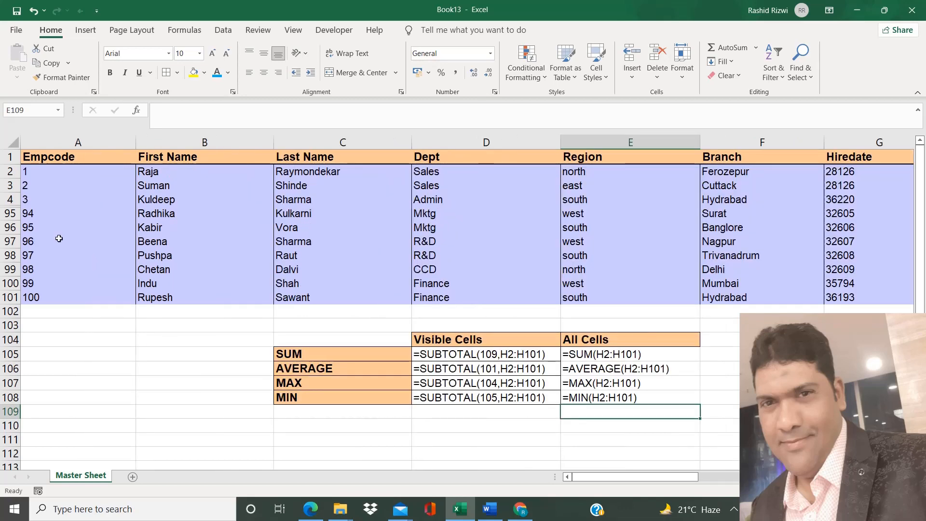
left_click(14, 140)
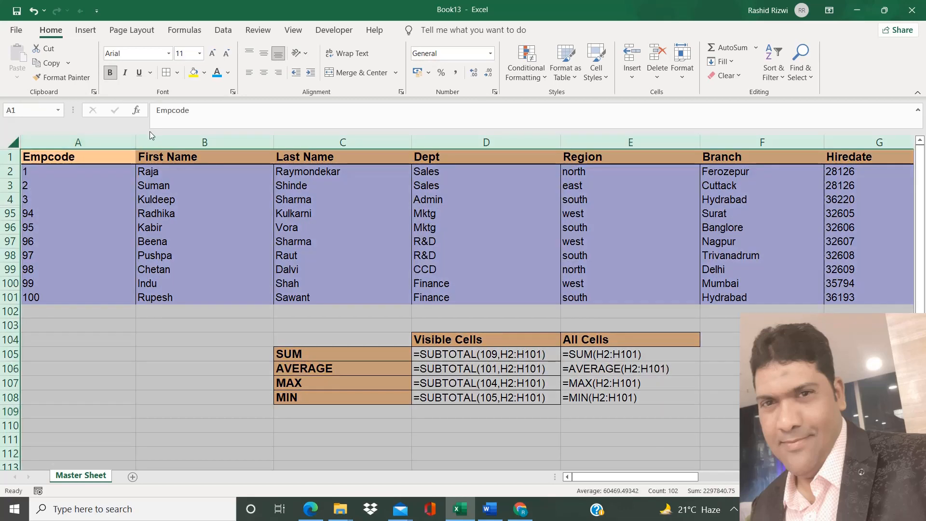
double_click(137, 138)
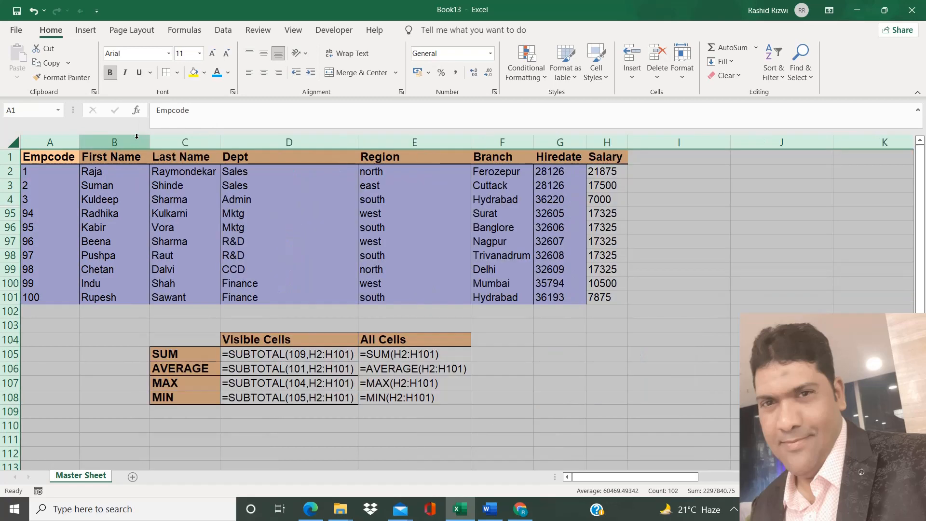
left_click(295, 355)
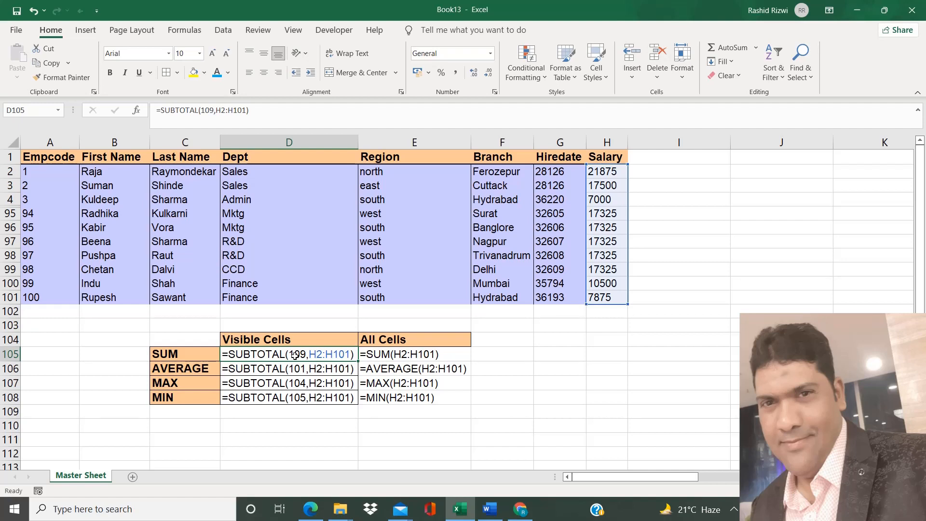
scroll(295, 355, "down", 12)
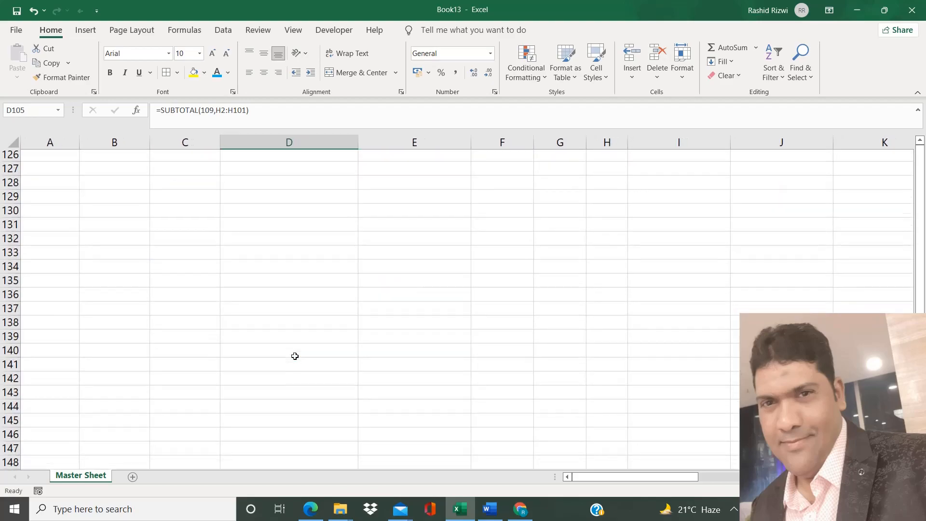